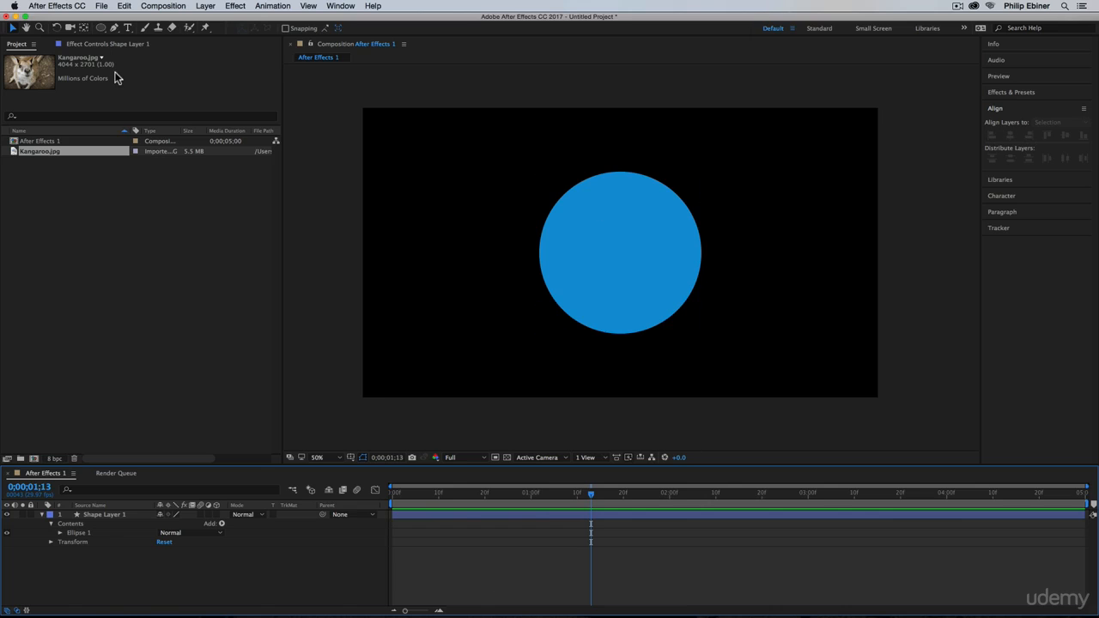
Place Kangaroo.jpg below the circle's shape layer in the After Effects 1 timeline, preview it and return to the start.
left_click_drag(34, 153, 383, 554)
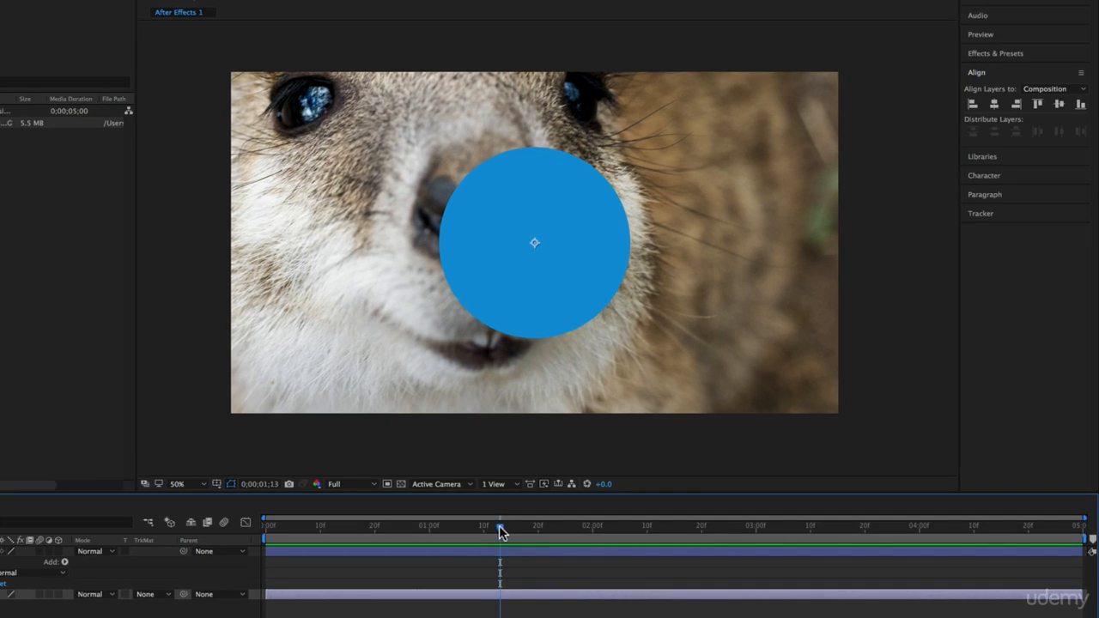
left_click_drag(589, 494, 374, 501)
key("space")
key("space")
left_click_drag(370, 525, 211, 523)
Shift the circle's shape layer to start about 3 frames in, with the playhead back at the beginning.
left_click(591, 554)
left_click(298, 557)
mouse_move(298, 557)
left_mouse_down()
mouse_move(335, 558)
mouse_move(282, 557)
mouse_move(305, 560)
left_mouse_up()
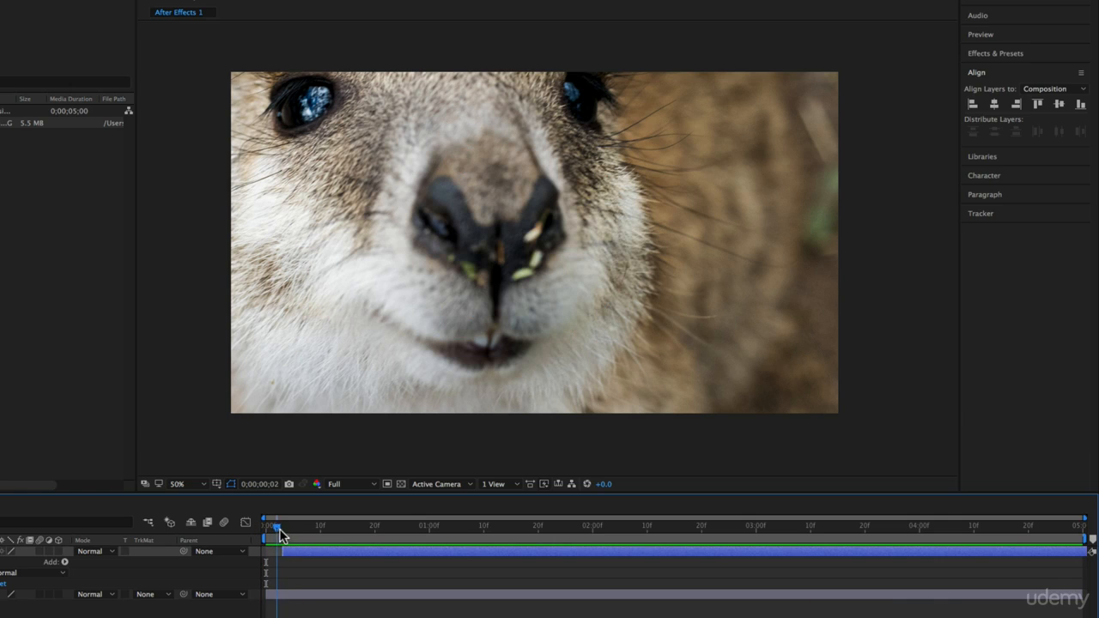
left_click_drag(280, 534, 213, 539)
Shorten the work area to about 16 frames, restore it to the full composition and preview the playback.
left_click_drag(1089, 536, 359, 552)
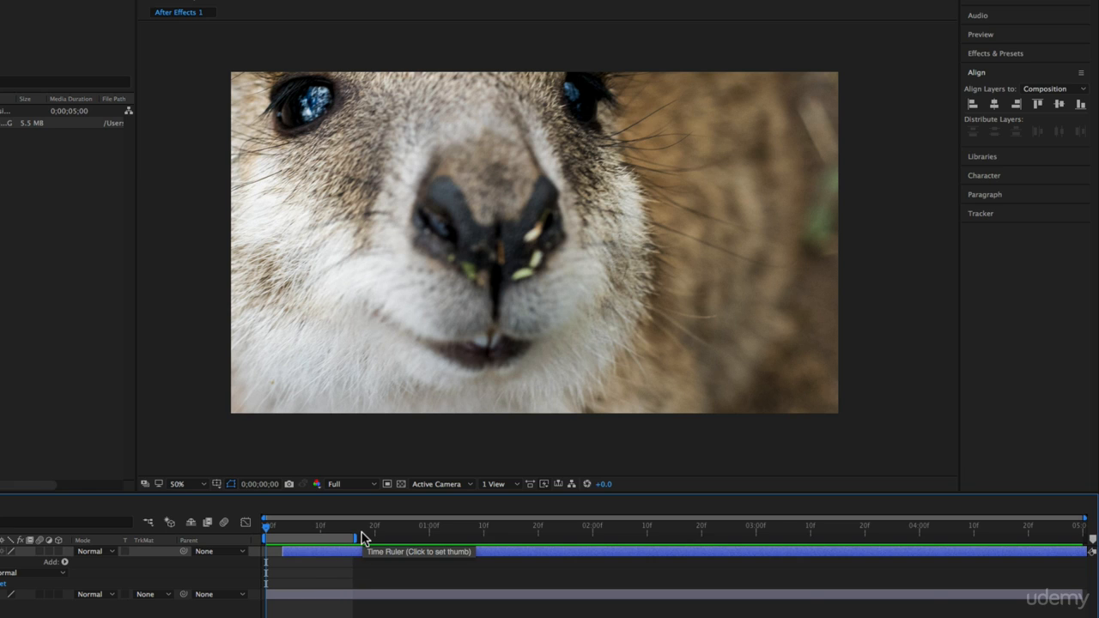
left_click_drag(356, 539, 1092, 541)
key("space")
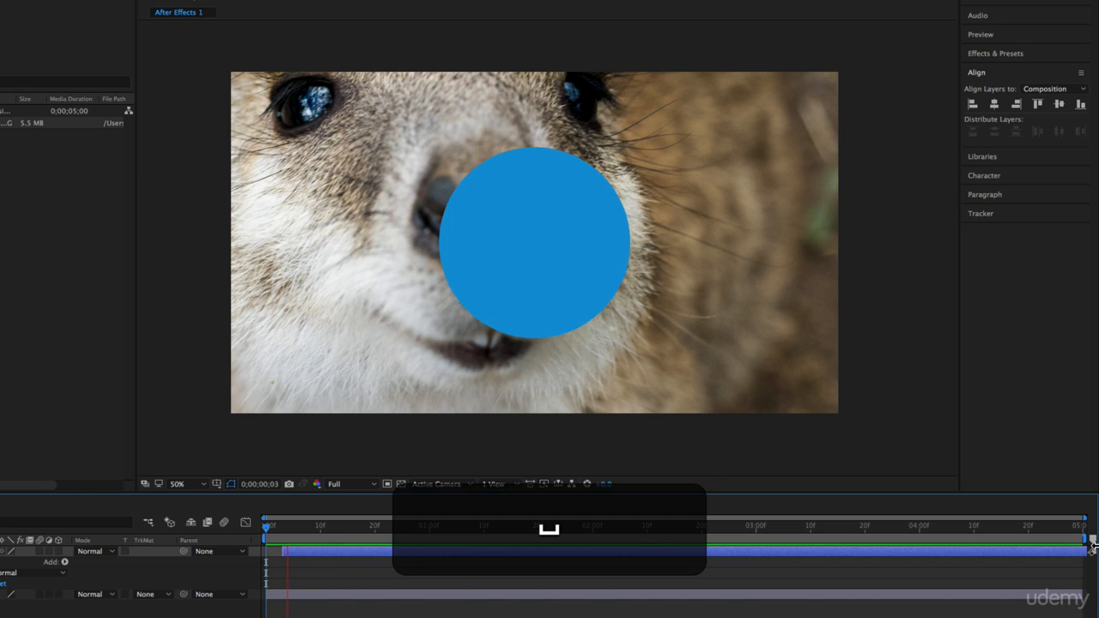
key("space")
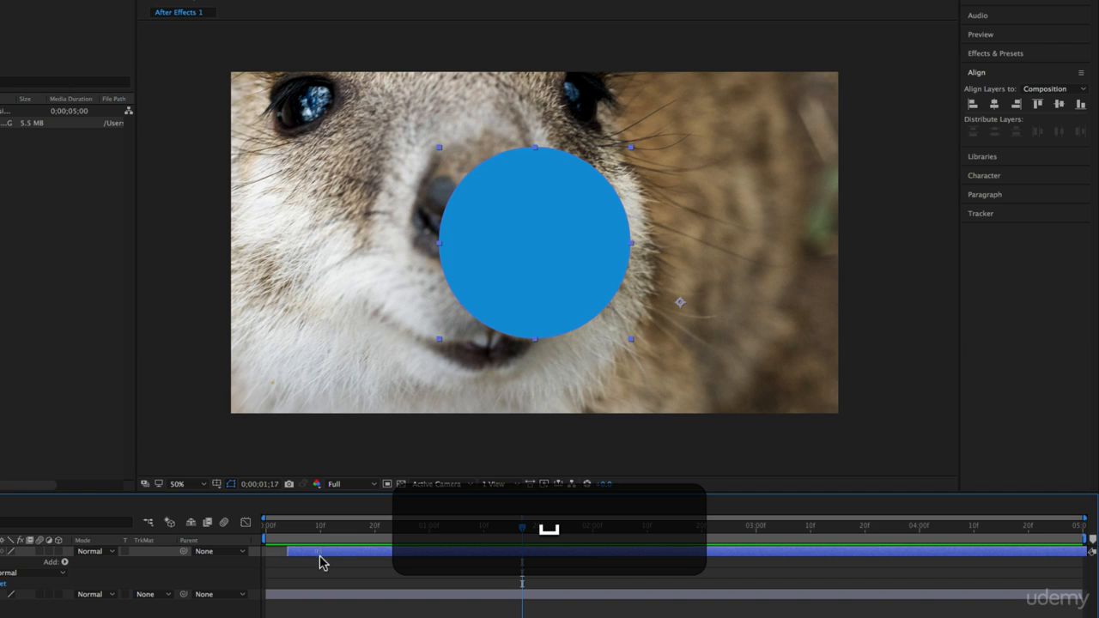
Shift the circle's shape layer to start at frame 10 and preview the composition from the beginning.
left_click_drag(321, 557, 350, 553)
left_click_drag(284, 524, 204, 526)
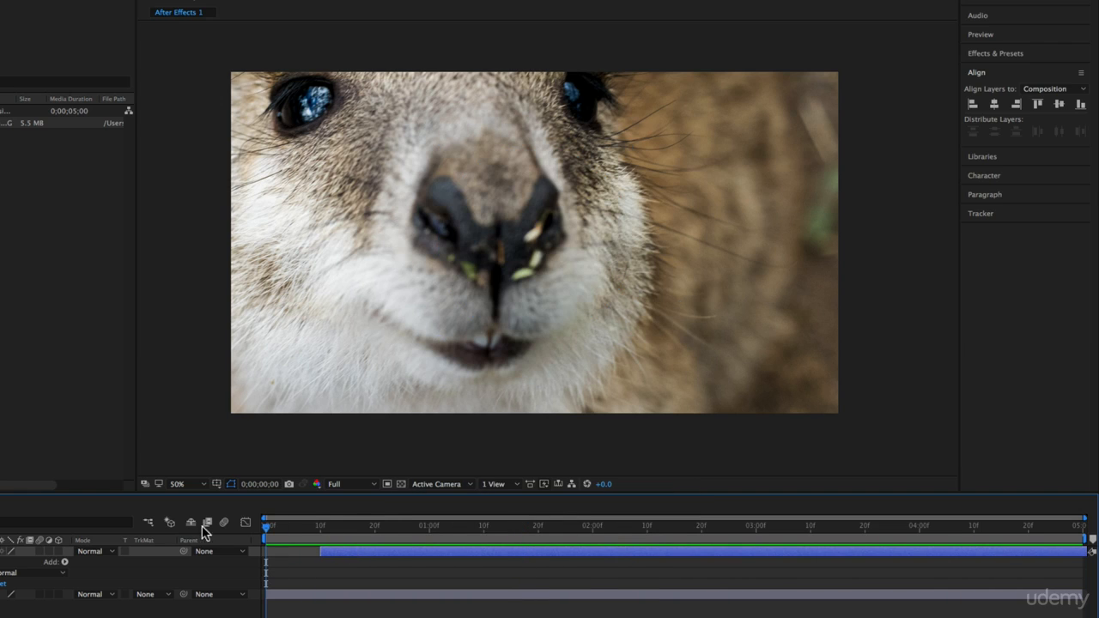
key("space")
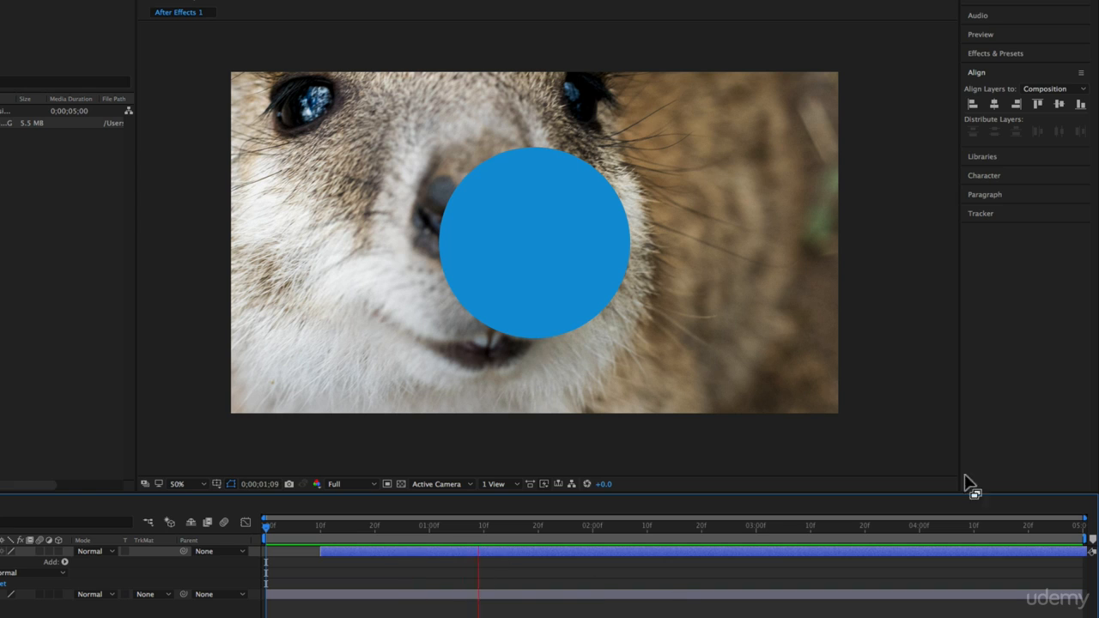
key("space")
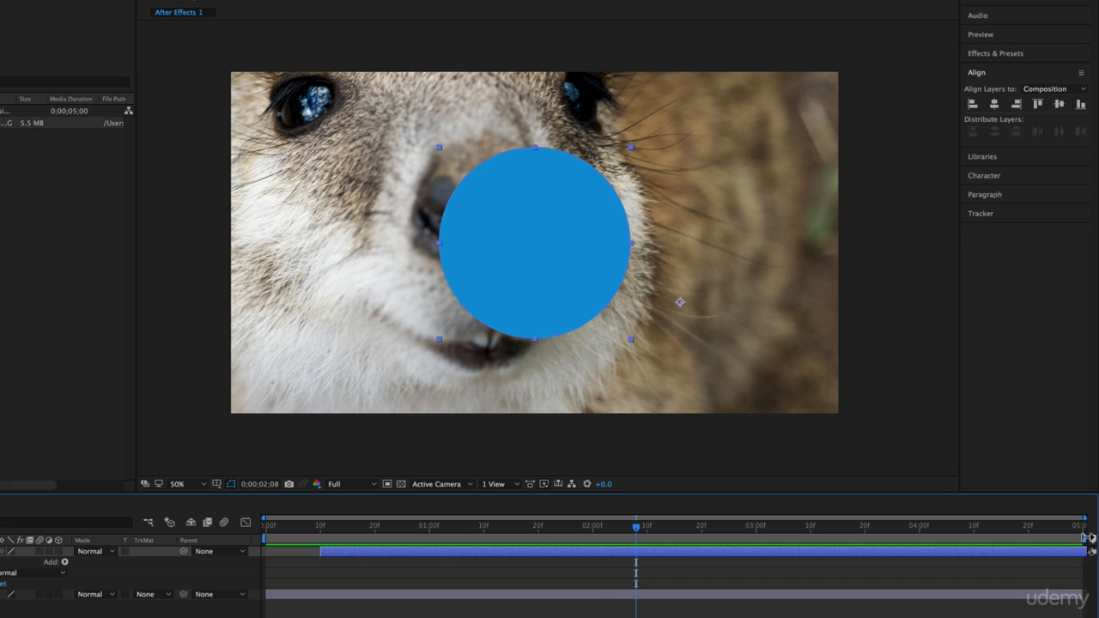
End the After Effects 1 work area at 1 second and preview only that range.
left_click_drag(1088, 538, 434, 547)
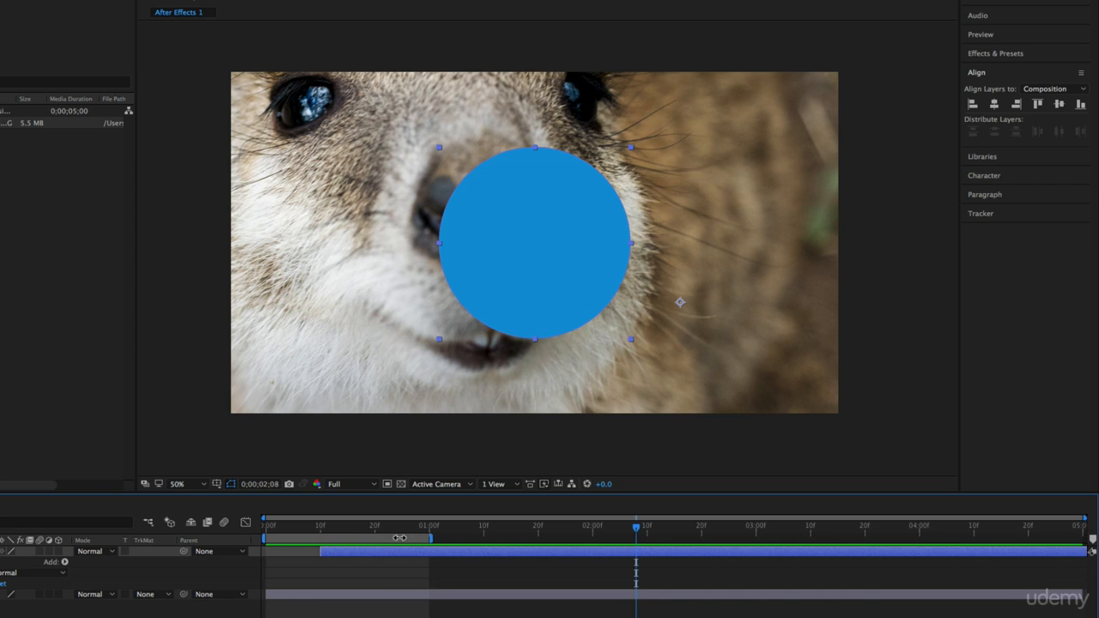
left_click(772, 527)
left_click_drag(773, 527, 299, 535)
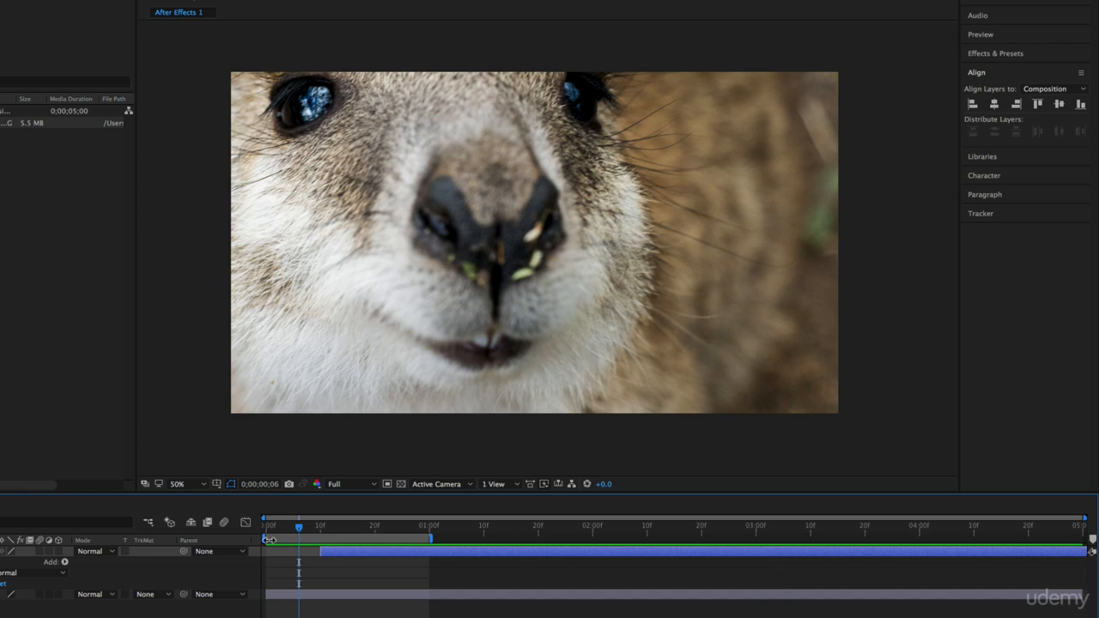
key("space")
key("space")
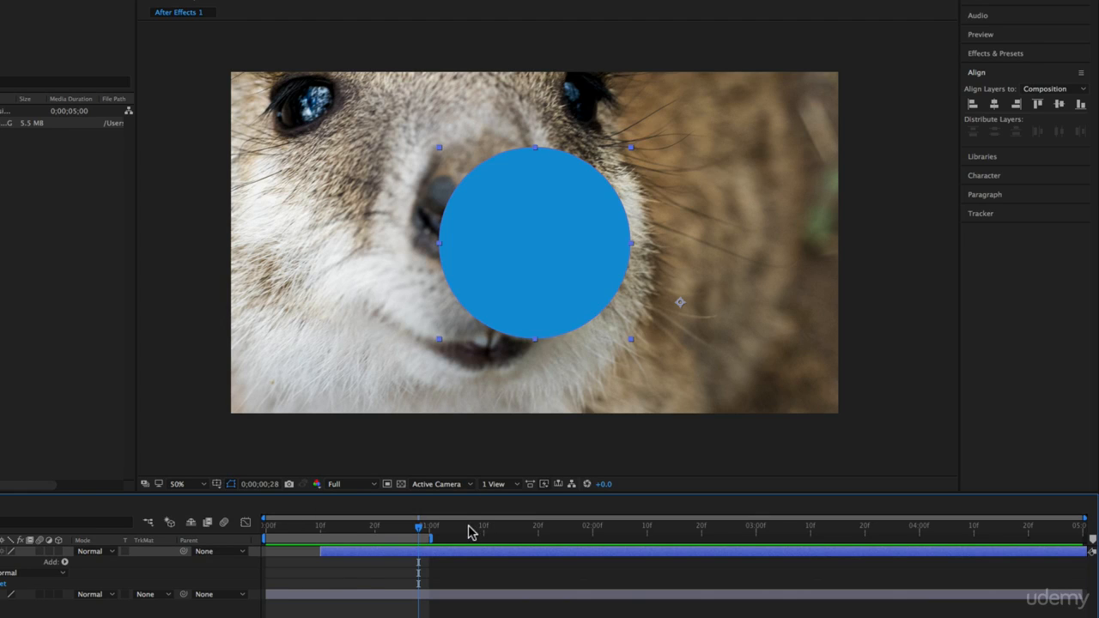
Switch to Finder and import Video Sample.mp4 from the Video folder into the After Effects project.
key("super+Tab")
key("super+Tab")
key("super+Tab")
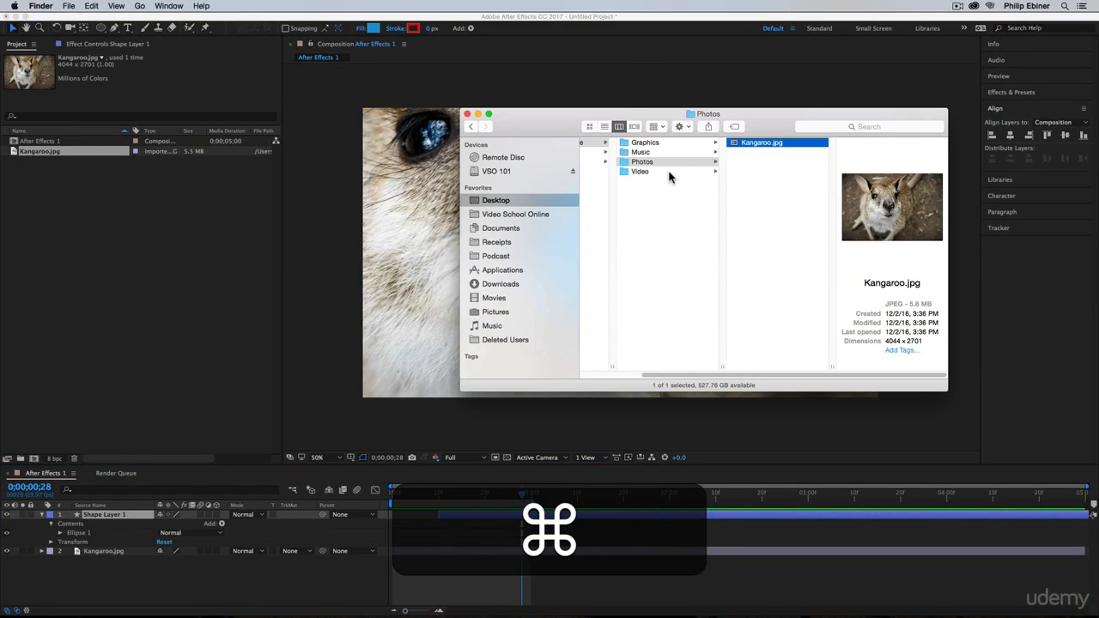
left_click(670, 173)
left_click_drag(750, 150, 91, 273)
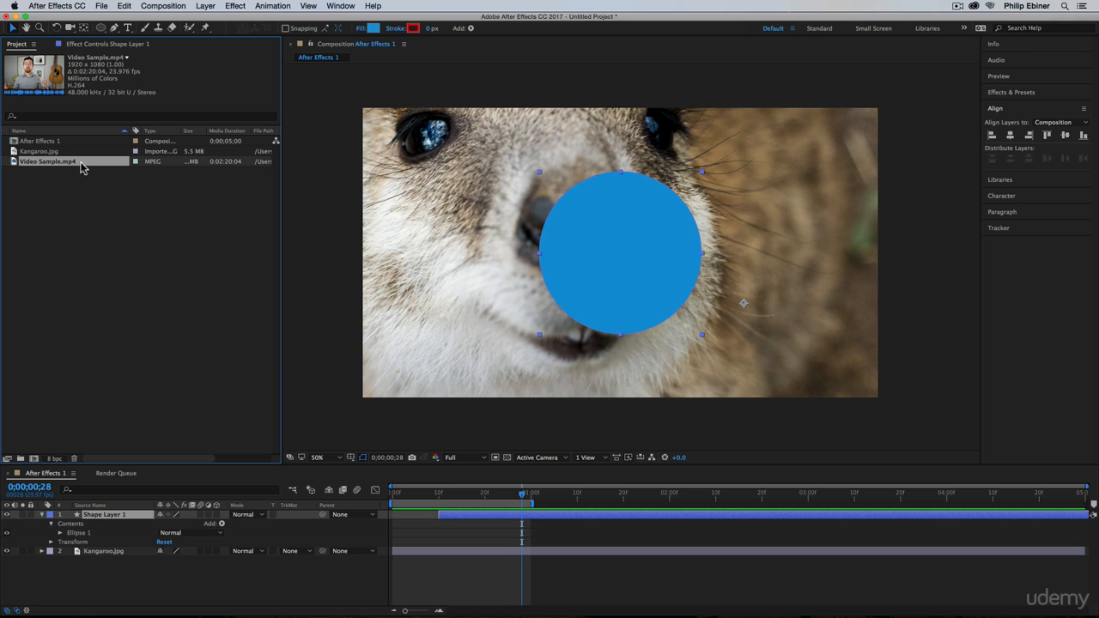
Create a new composition from Video Sample.mp4 and scrub through its footage to 0:00:14:05.
left_click_drag(28, 165, 35, 458)
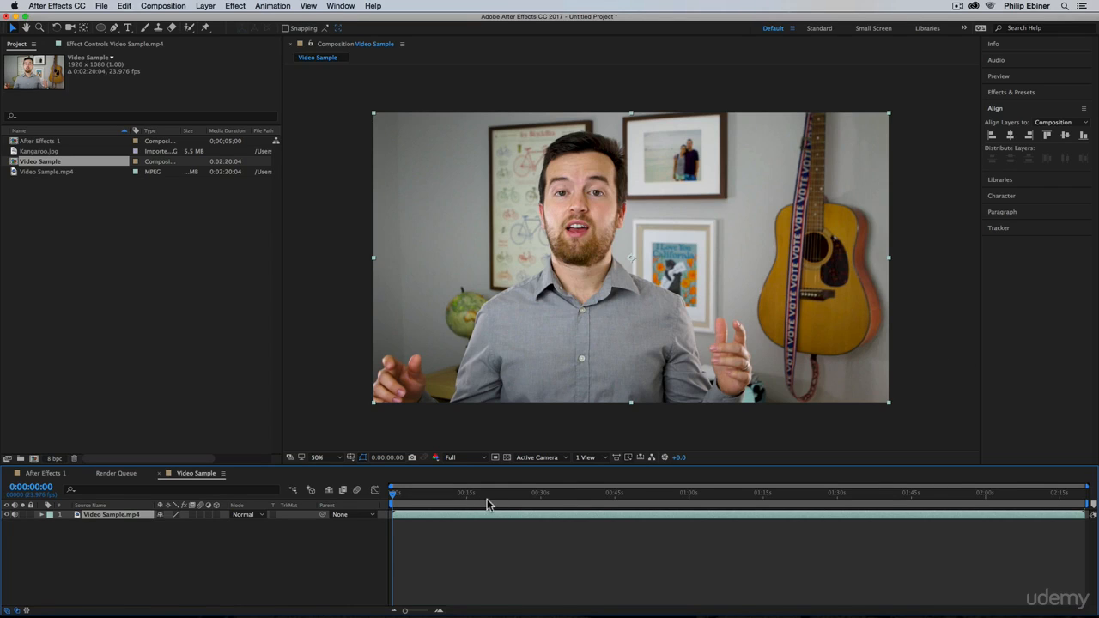
left_click_drag(392, 494, 352, 534)
left_click_drag(397, 497, 463, 502)
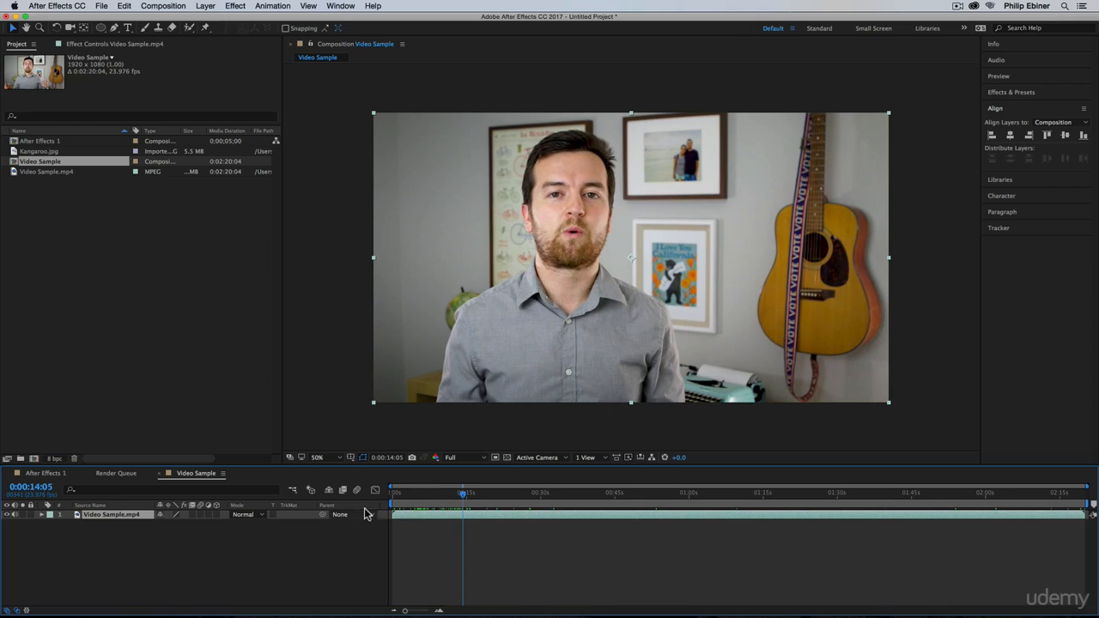
Set the Video Sample work area to run from 6:00 to 15:00.
left_click_drag(388, 502, 419, 504)
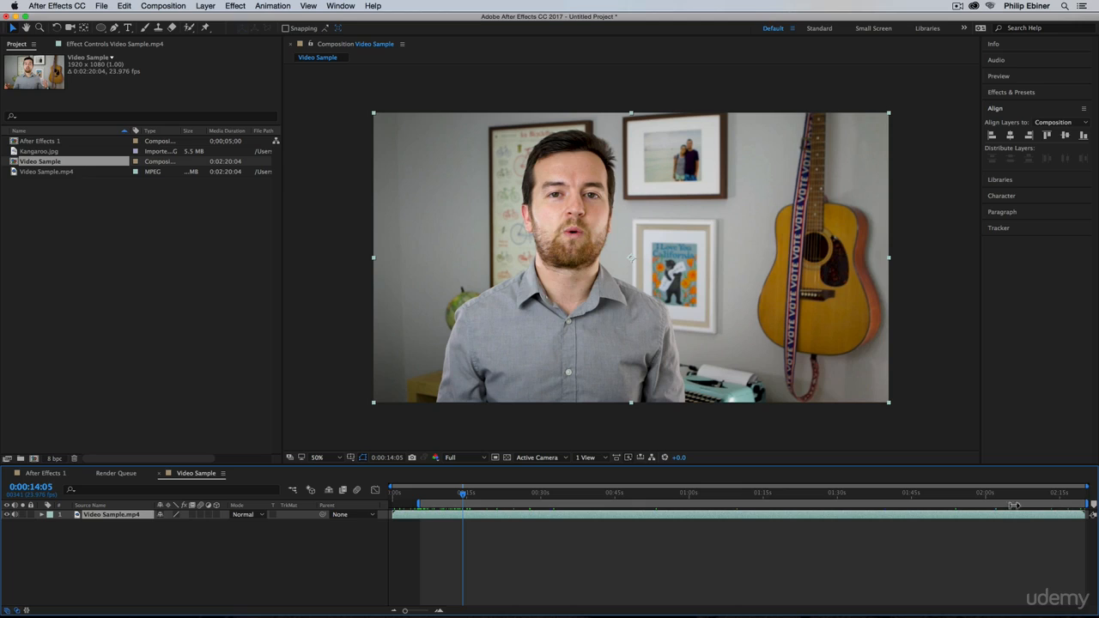
left_click_drag(1014, 506, 474, 495)
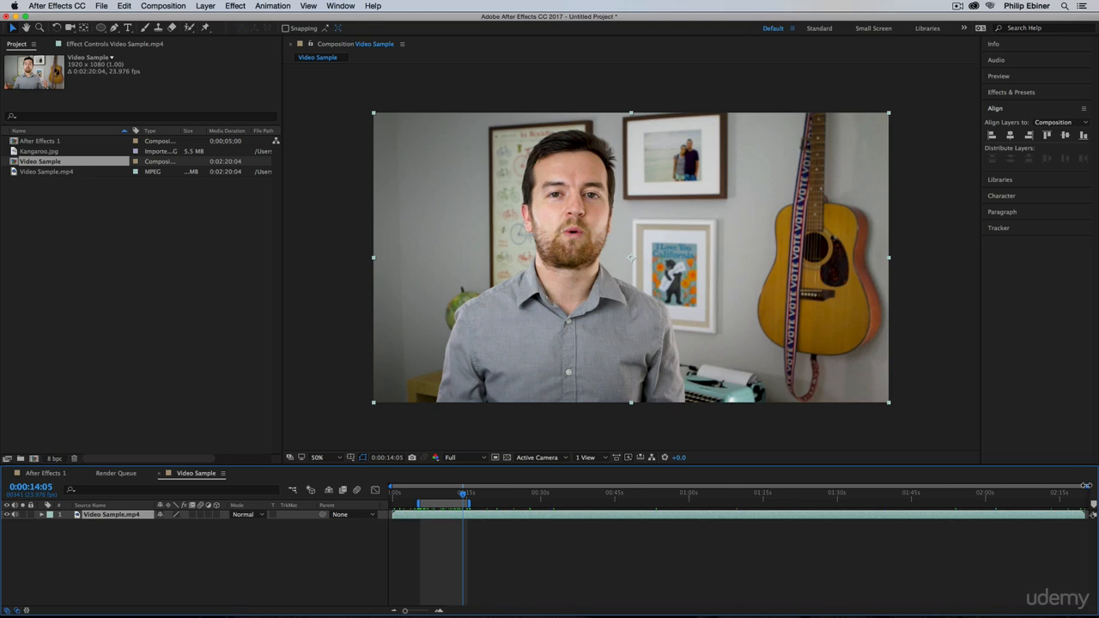
left_click_drag(1087, 486, 481, 486)
left_click(757, 495)
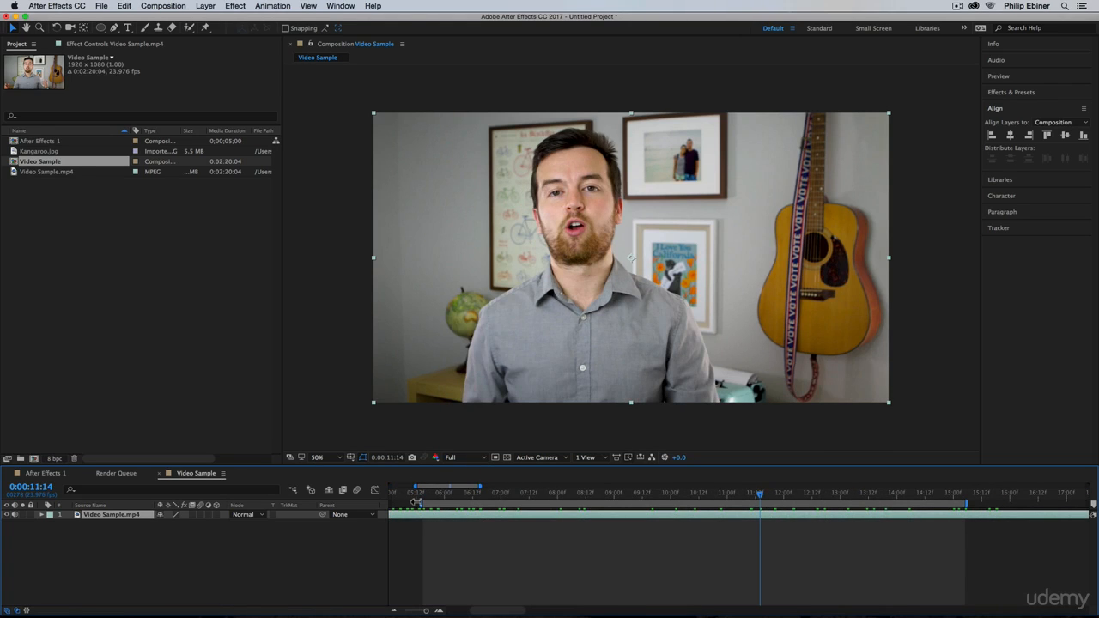
mouse_move(417, 502)
left_mouse_down()
mouse_move(403, 502)
mouse_move(437, 504)
left_mouse_up()
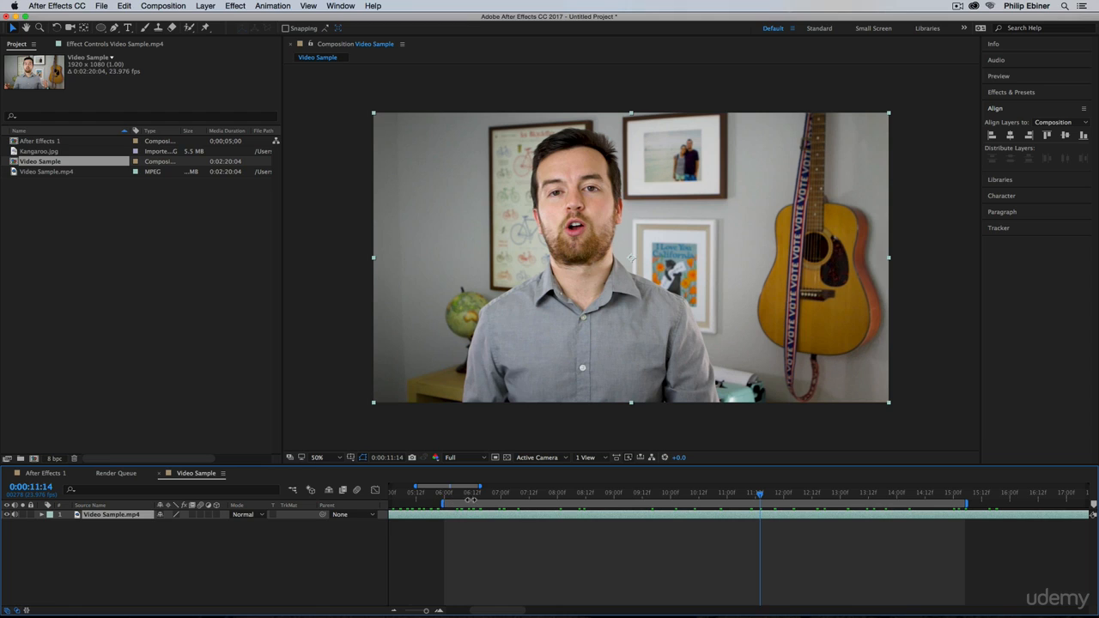
left_click_drag(965, 504, 961, 506)
mouse_move(780, 504)
left_mouse_down()
mouse_move(879, 505)
mouse_move(713, 506)
mouse_move(835, 507)
mouse_move(768, 506)
mouse_move(795, 506)
mouse_move(784, 504)
left_mouse_up()
mouse_move(969, 505)
left_mouse_down()
mouse_move(650, 505)
mouse_move(979, 505)
mouse_move(957, 506)
left_mouse_up()
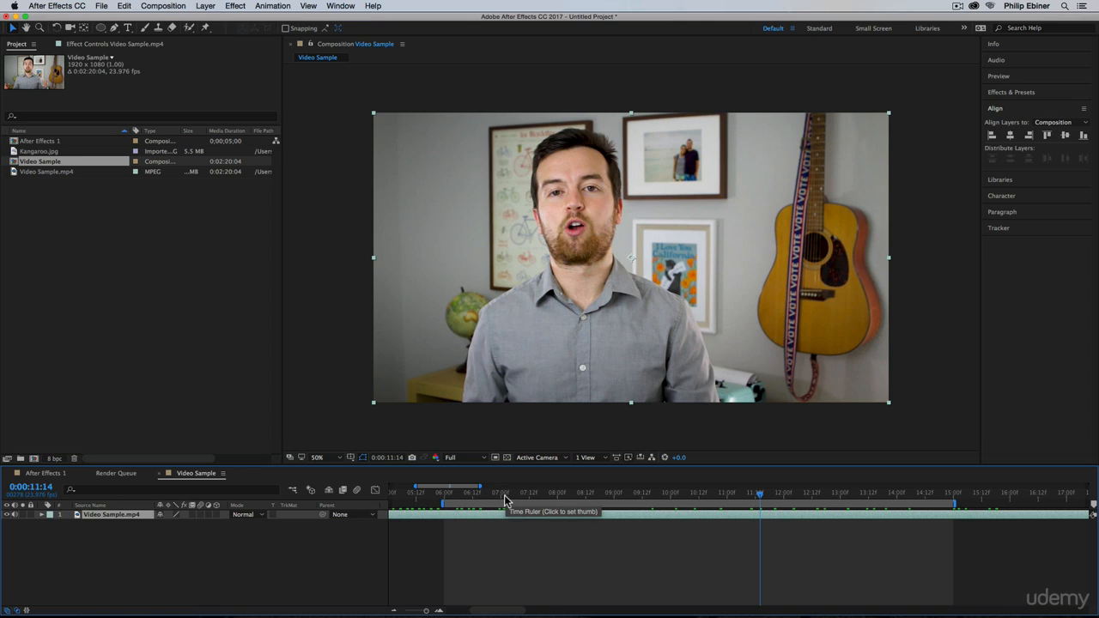
Trim the Video Sample composition to its work area and move the playhead to its start at 0:00:06:00.
left_click_drag(479, 486, 1091, 486)
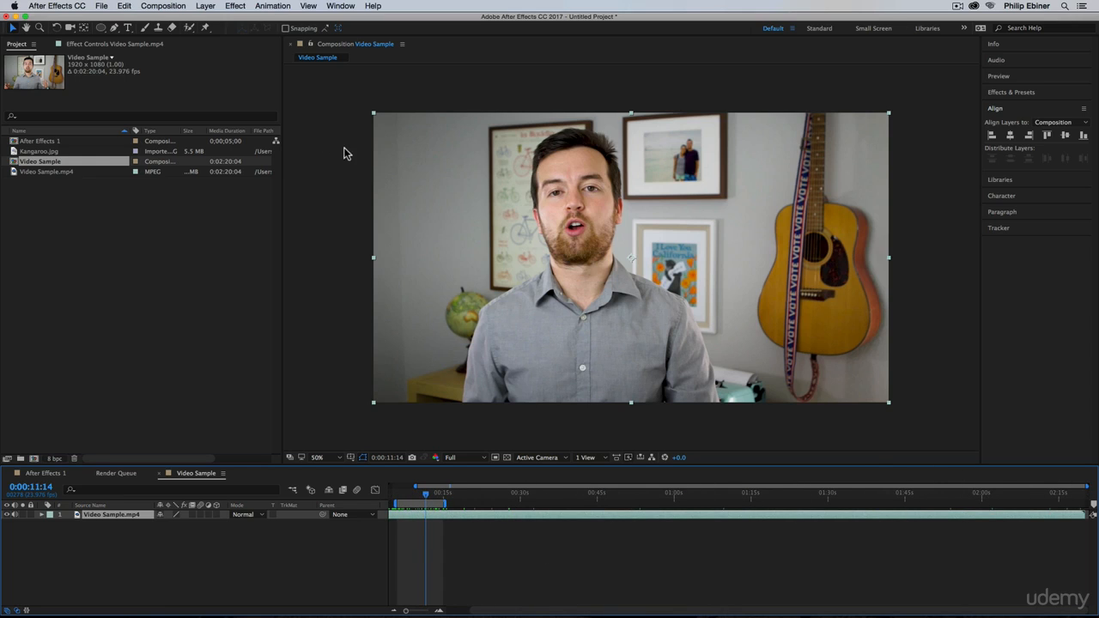
left_click(161, 7)
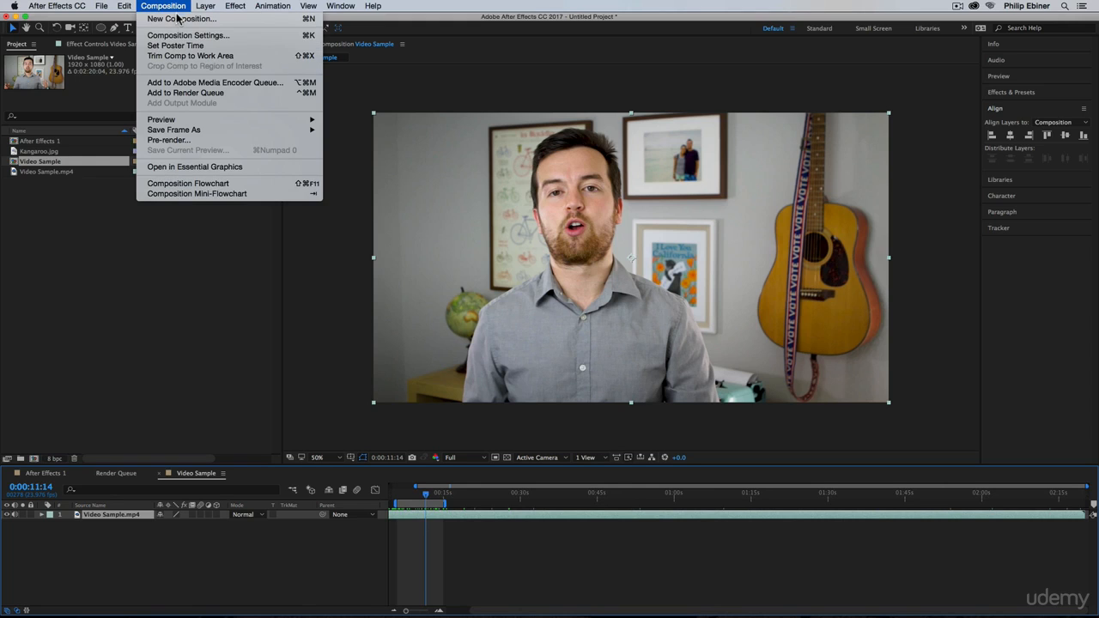
left_click(191, 56)
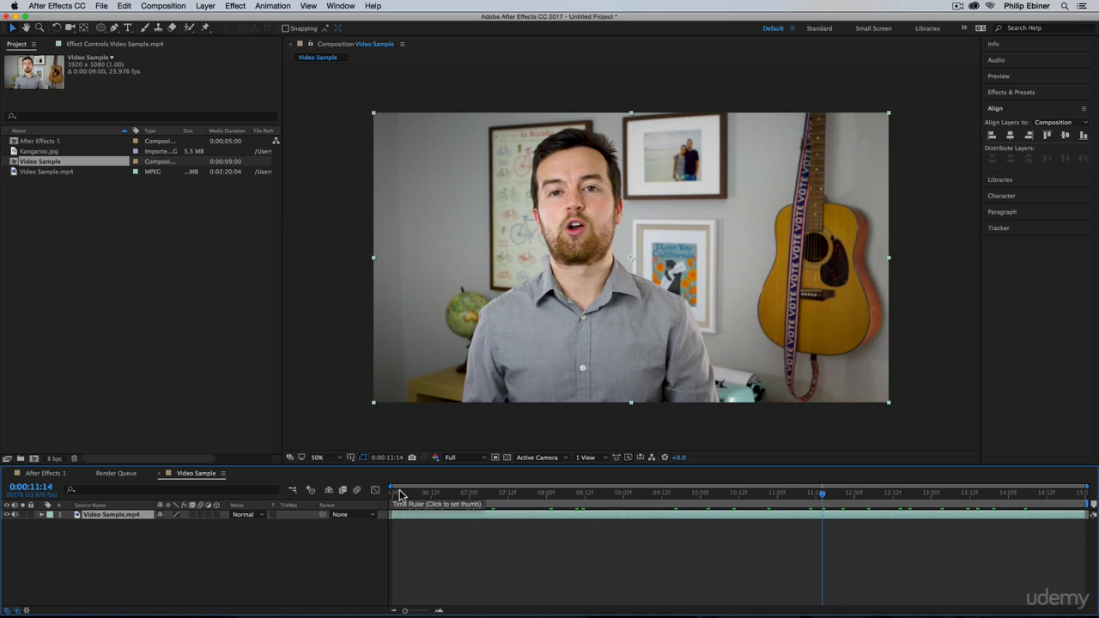
left_click_drag(399, 496, 253, 515)
mouse_move(1088, 487)
left_mouse_down()
mouse_move(357, 489)
mouse_move(1096, 492)
mouse_move(721, 499)
mouse_move(1065, 511)
mouse_move(613, 518)
mouse_move(463, 511)
mouse_move(1095, 479)
left_mouse_up()
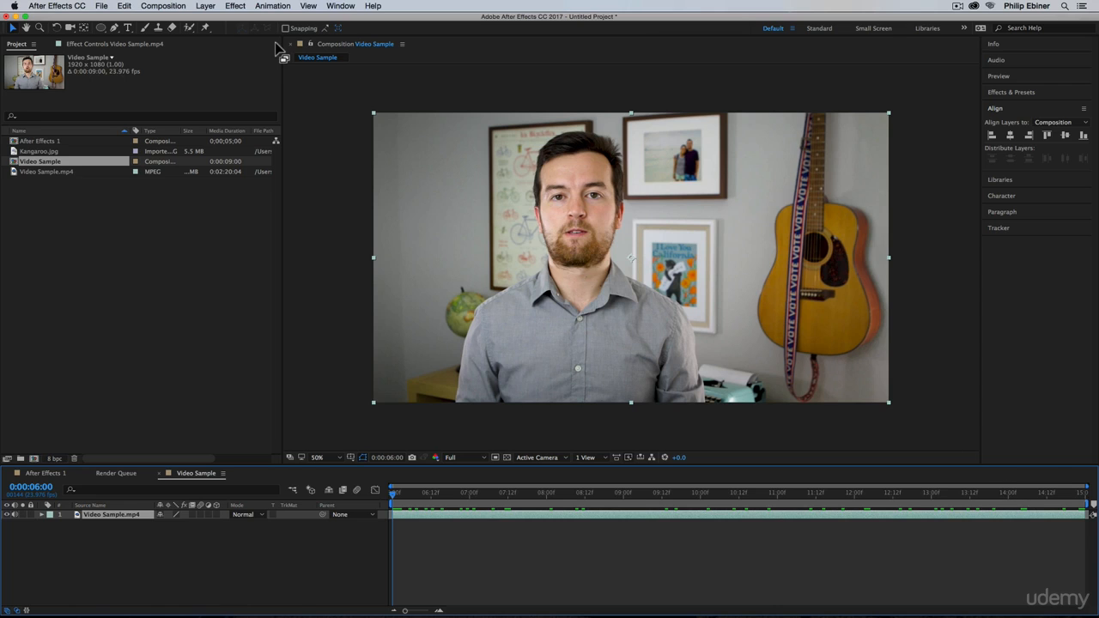
Set the Video Sample composition's duration to 0:00:10:00 in the composition settings.
left_click(161, 5)
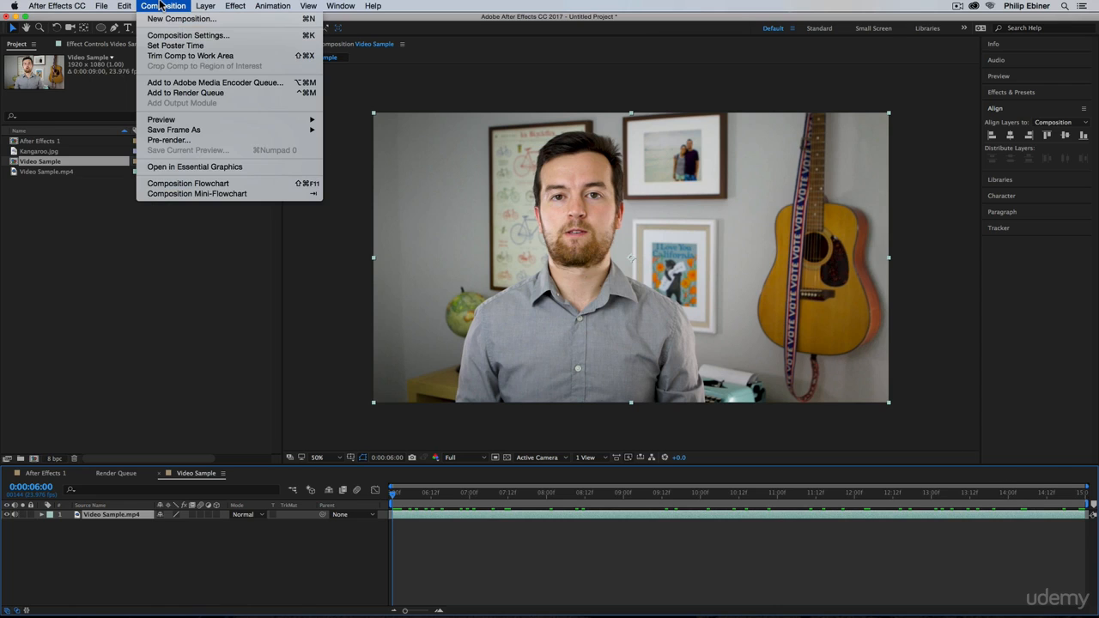
left_click(188, 36)
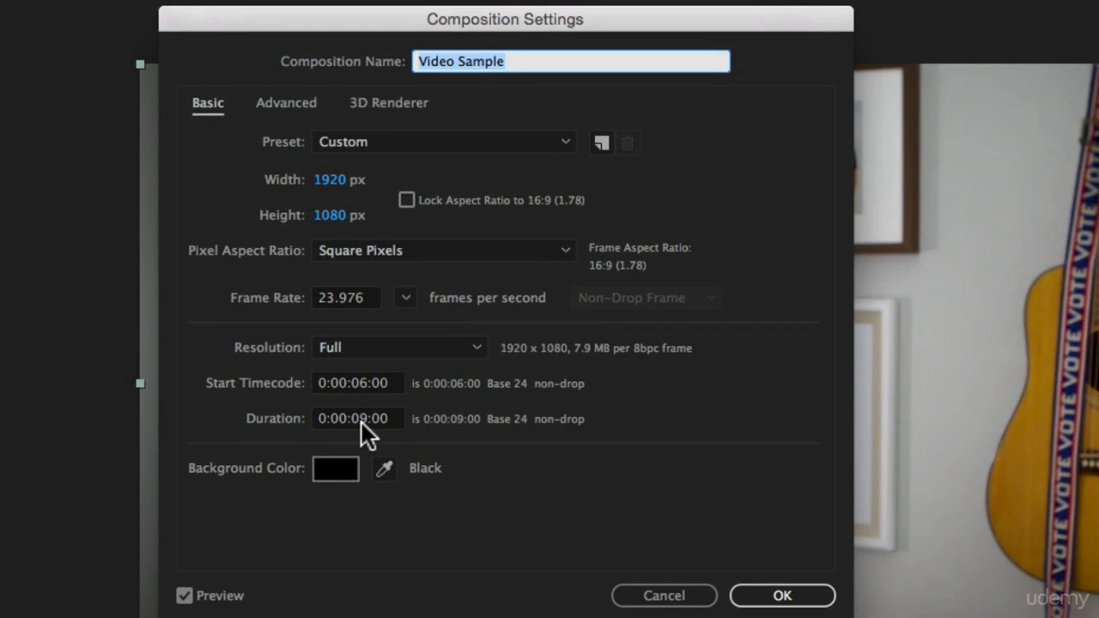
left_click(362, 423)
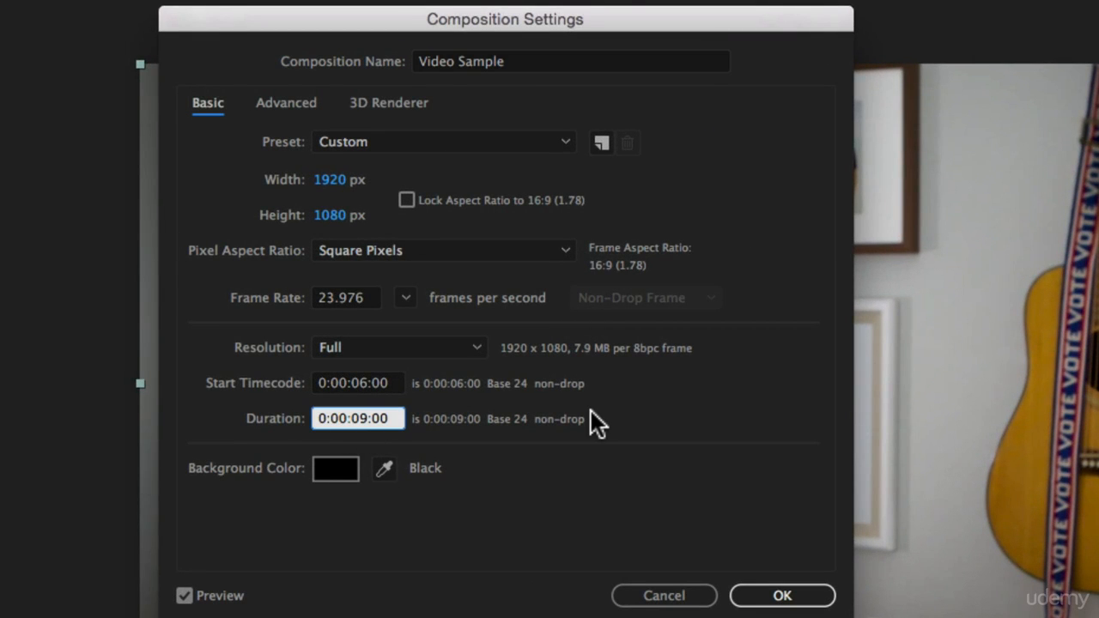
key("BackSpace")
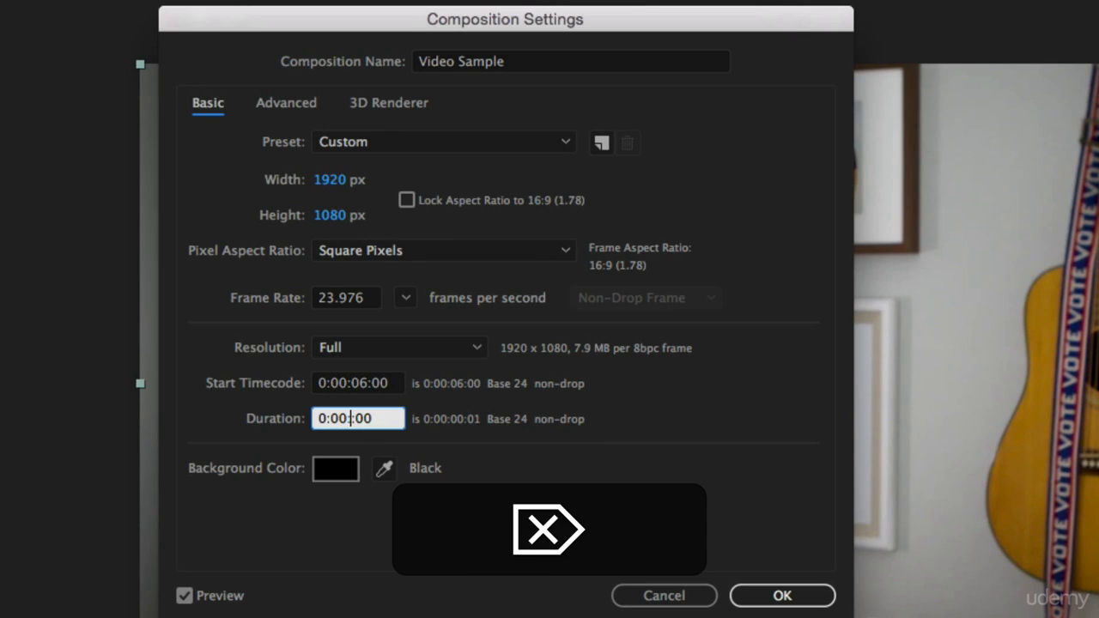
type("10:")
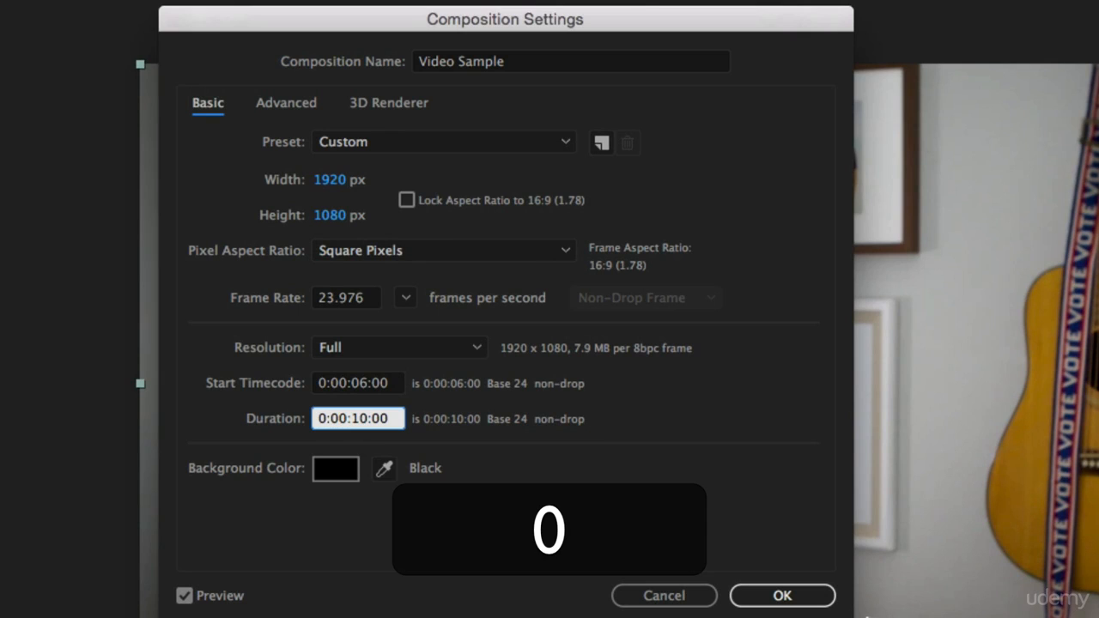
left_click(790, 600)
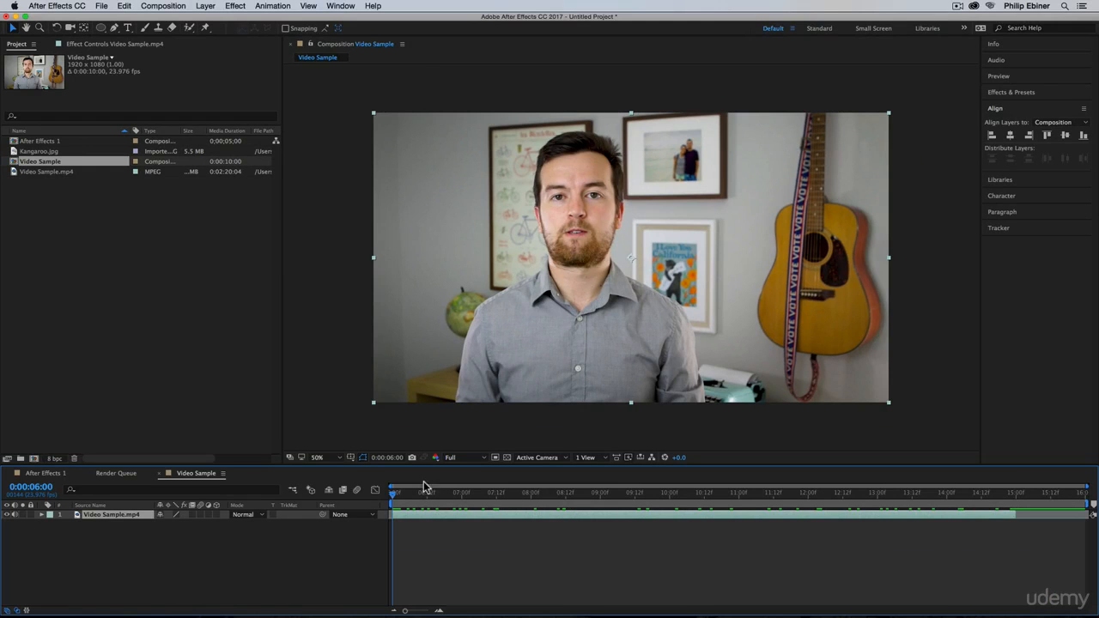
Check the footage up to 15:00 and extend the Video Sample.mp4 layer to the composition's end at 16:00.
key("space")
left_click_drag(505, 496, 1005, 518)
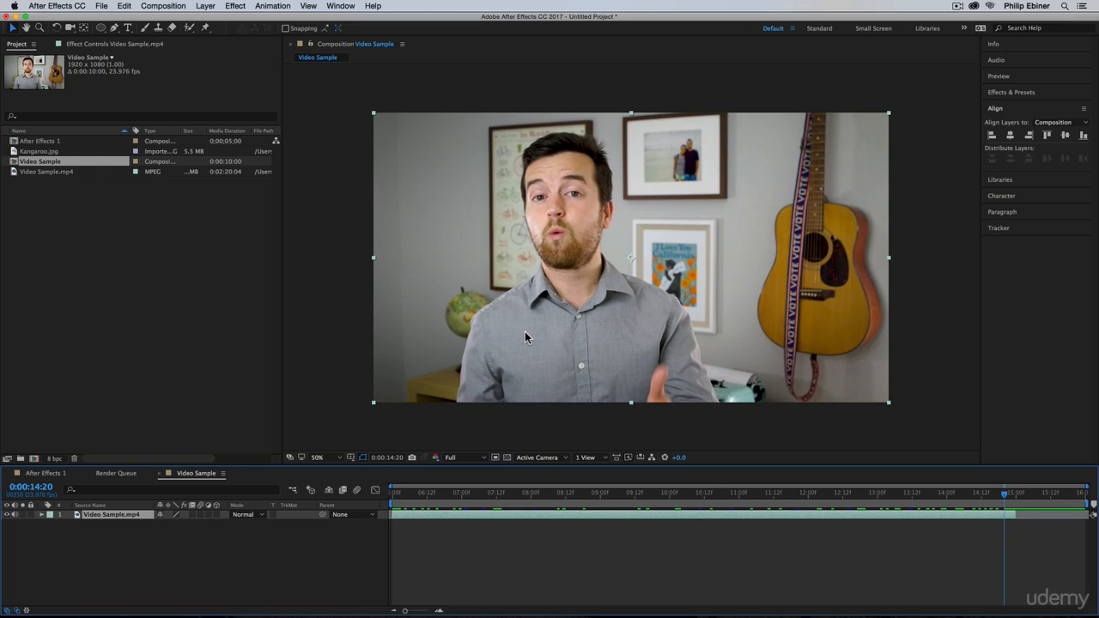
left_click(163, 6)
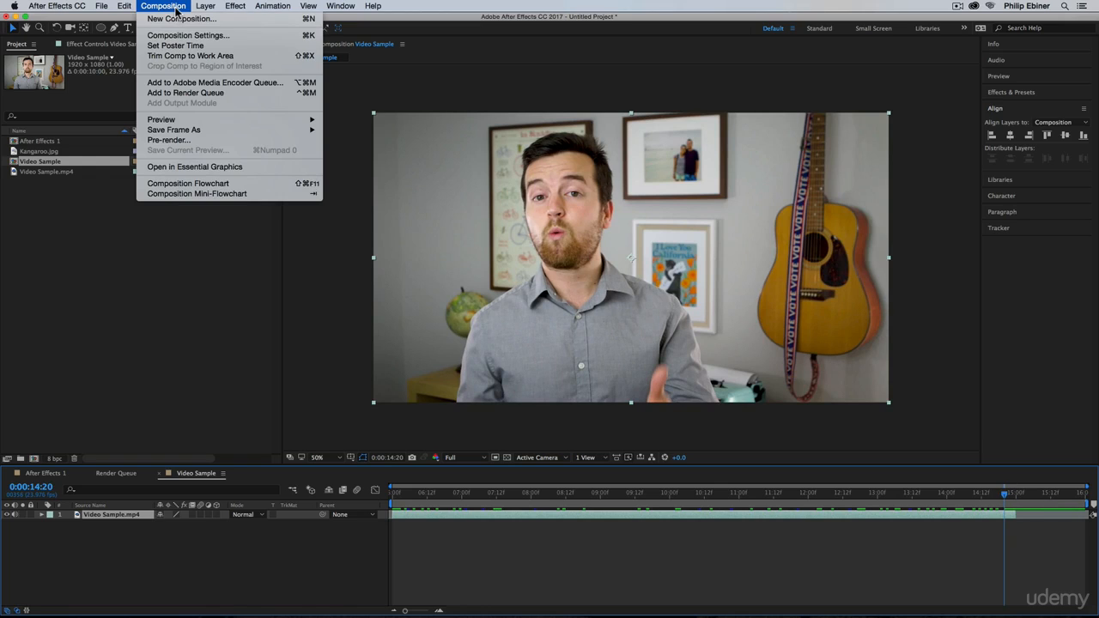
left_click(1018, 498)
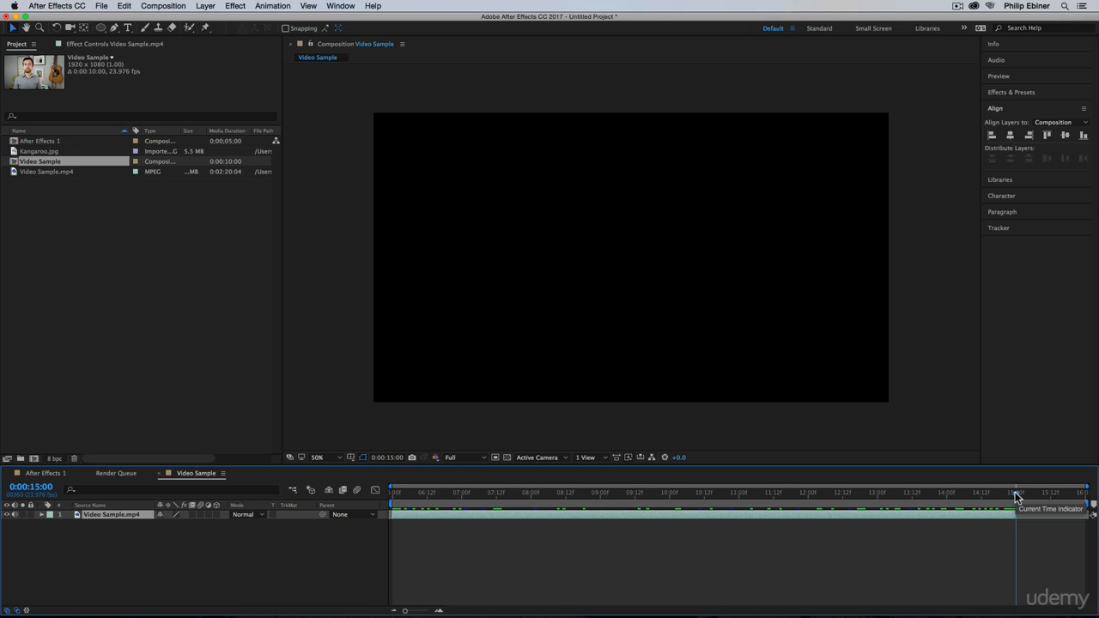
left_click_drag(1015, 497, 979, 496)
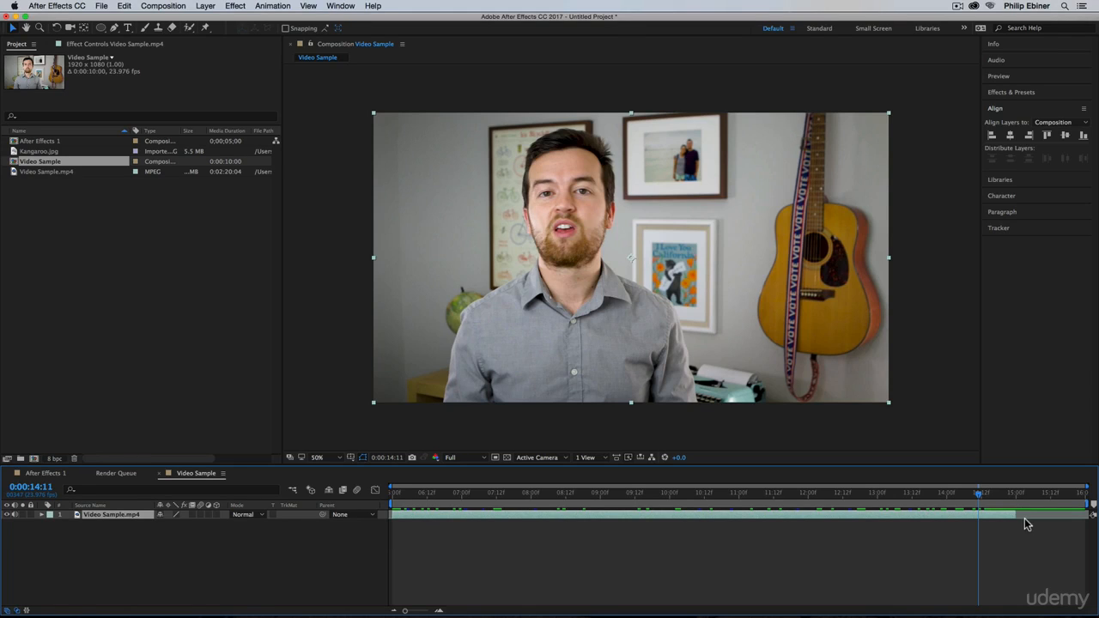
left_click_drag(1017, 516, 1088, 516)
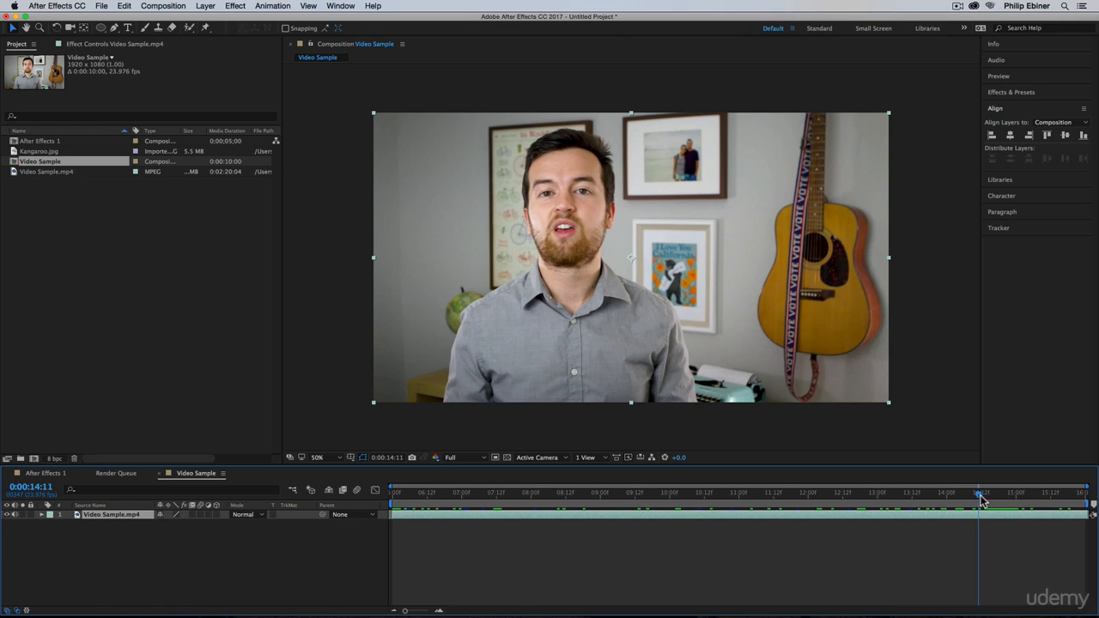
Scrub back through the Video Sample footage and switch to the After Effects 1 composition.
left_click_drag(980, 497, 768, 505)
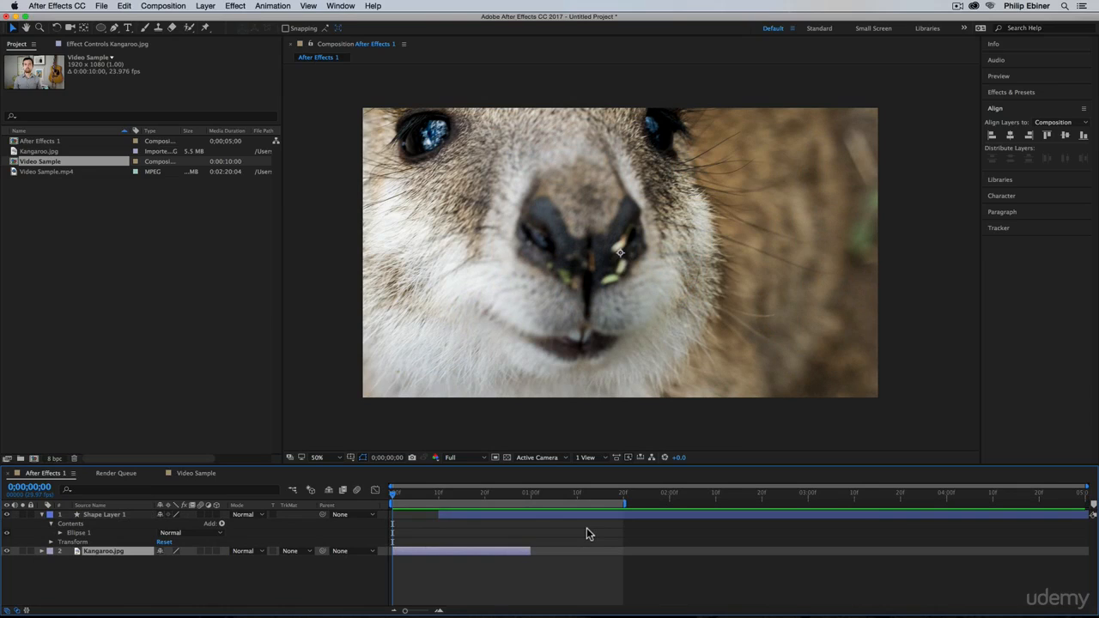
key("super")
key("super")
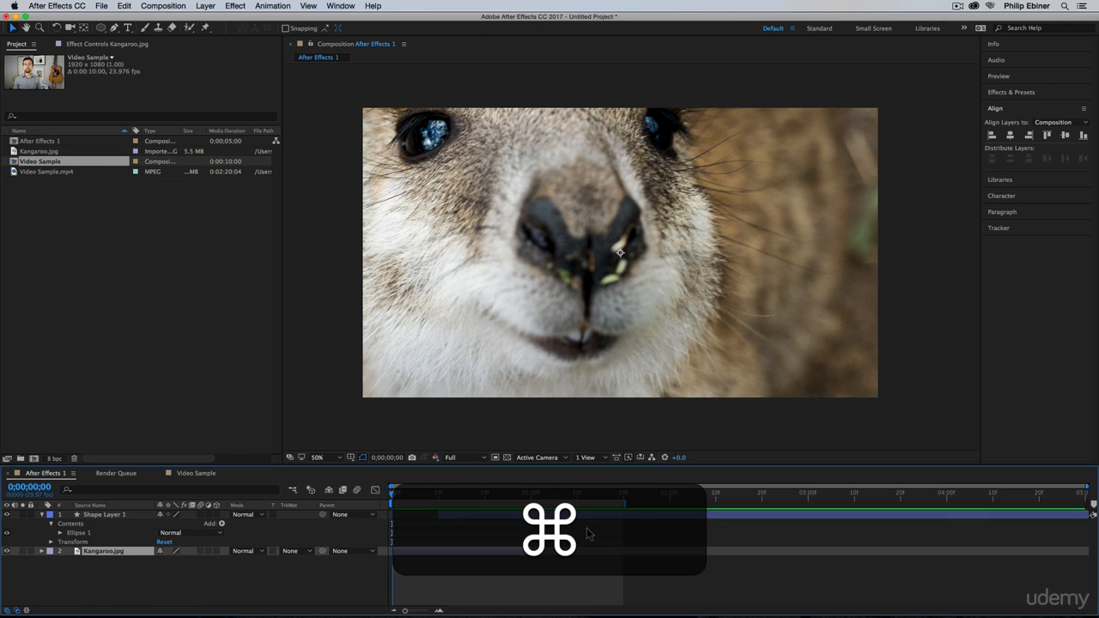
Move the Kangaroo.jpg layer above Shape Layer 1 and back below it several times.
key("super+bracketleft")
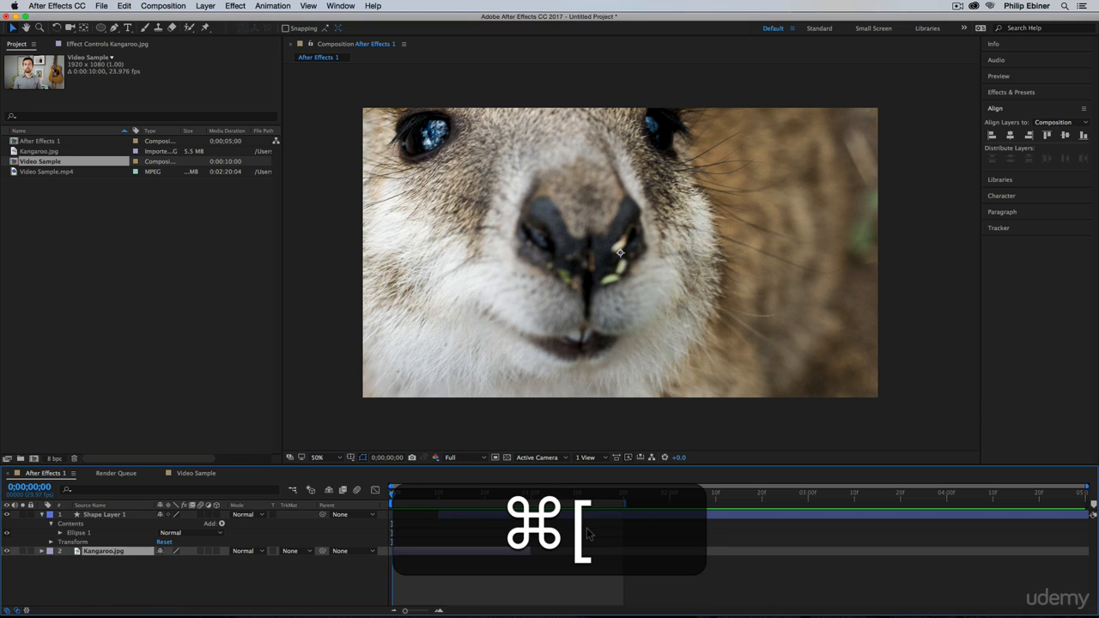
key("super+bracketright")
key("super+bracketleft")
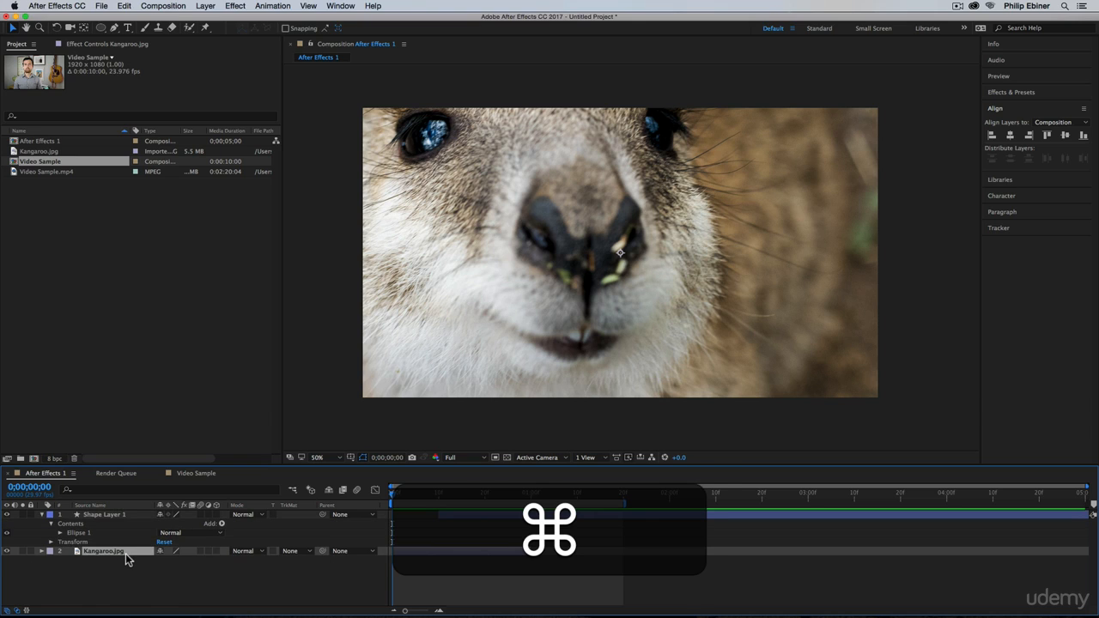
key("super+bracketright")
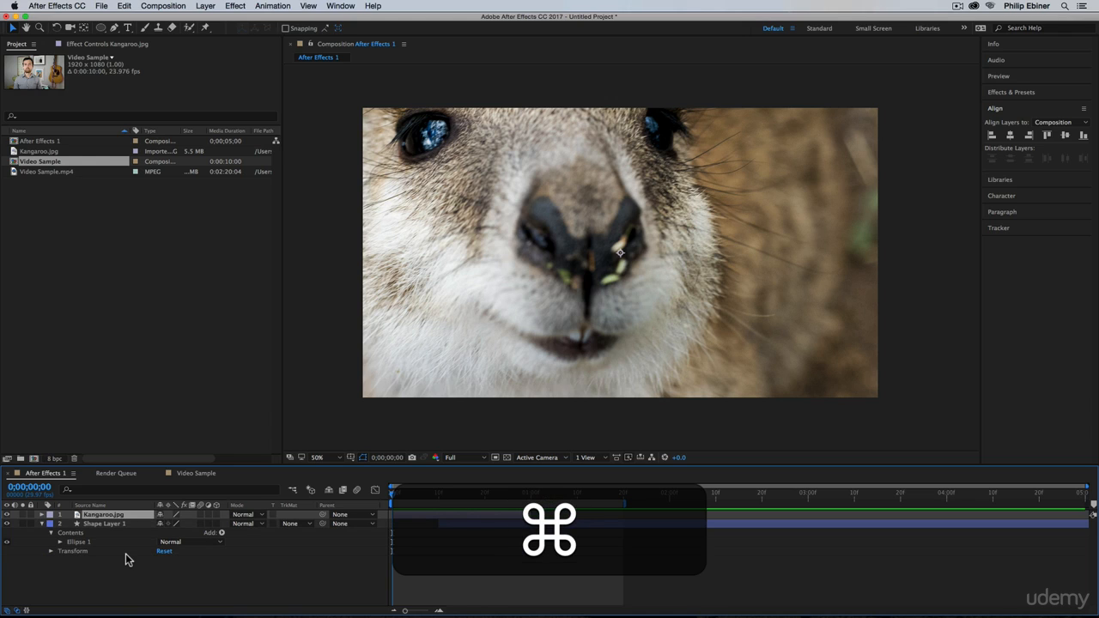
key("super+bracketleft")
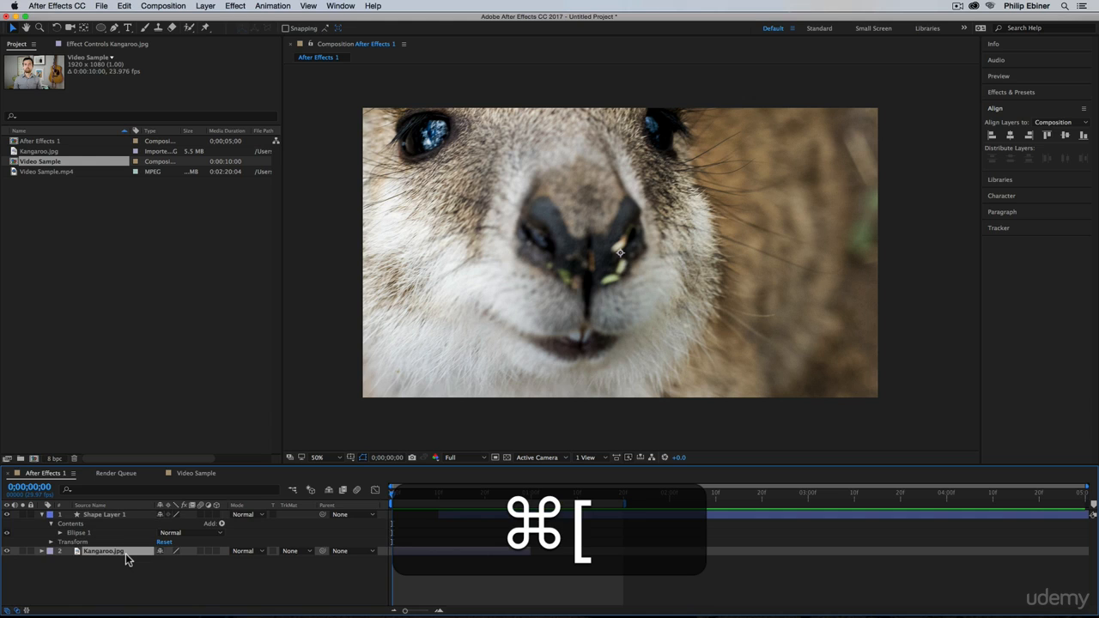
key("super+bracketright")
key("super+bracketleft")
key("super+bracketright")
key("super+bracketleft")
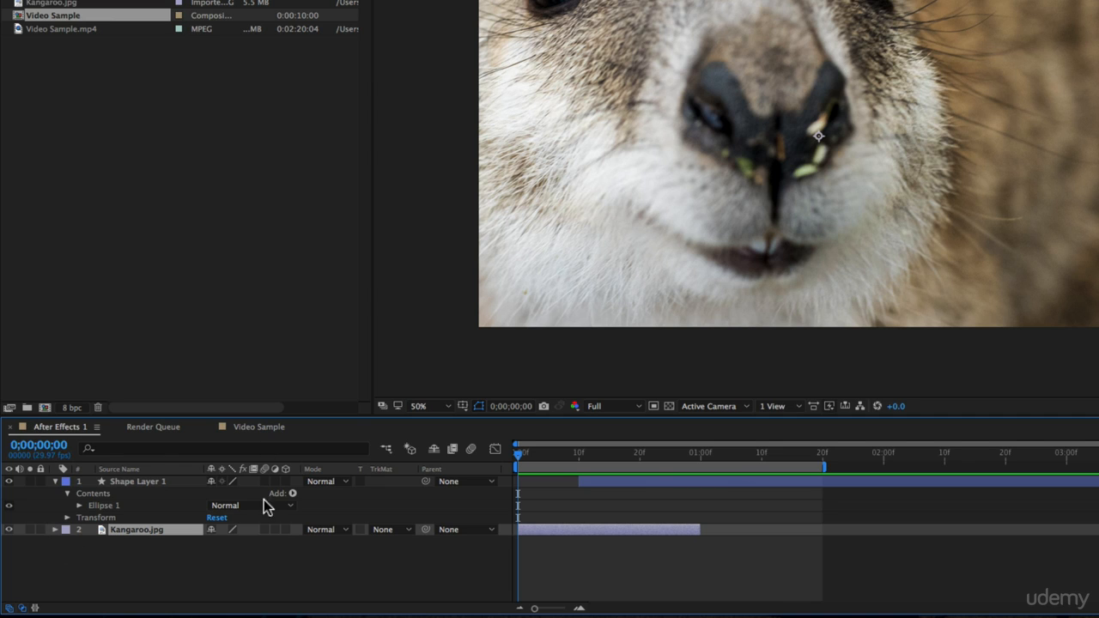
Toggle the visibility of the Kangaroo.jpg layer off and on twice.
left_click(9, 530)
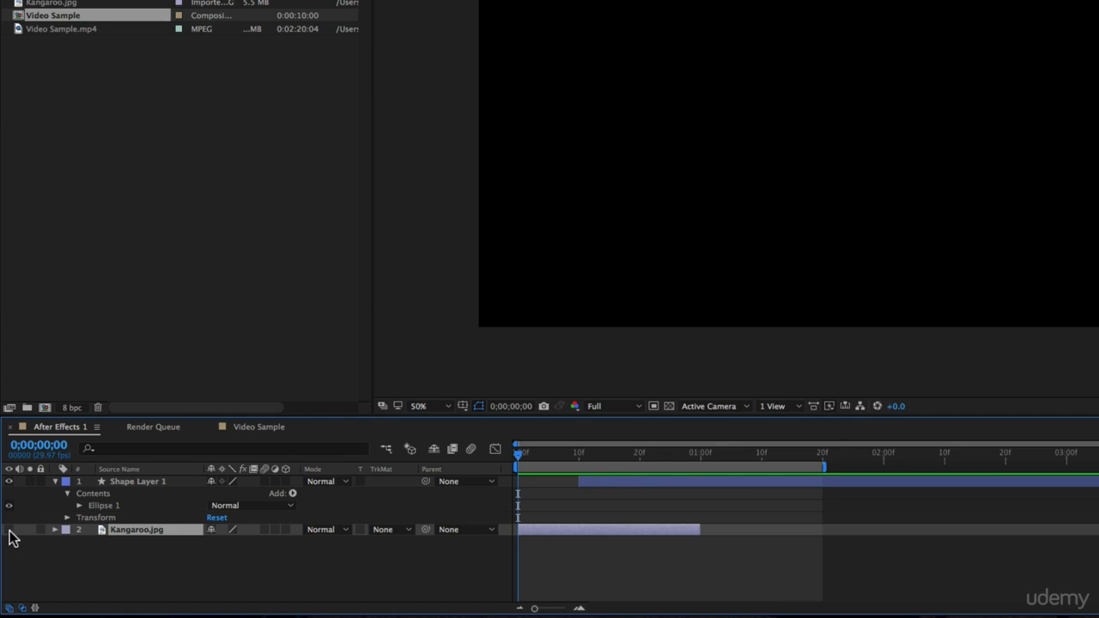
left_click(9, 530)
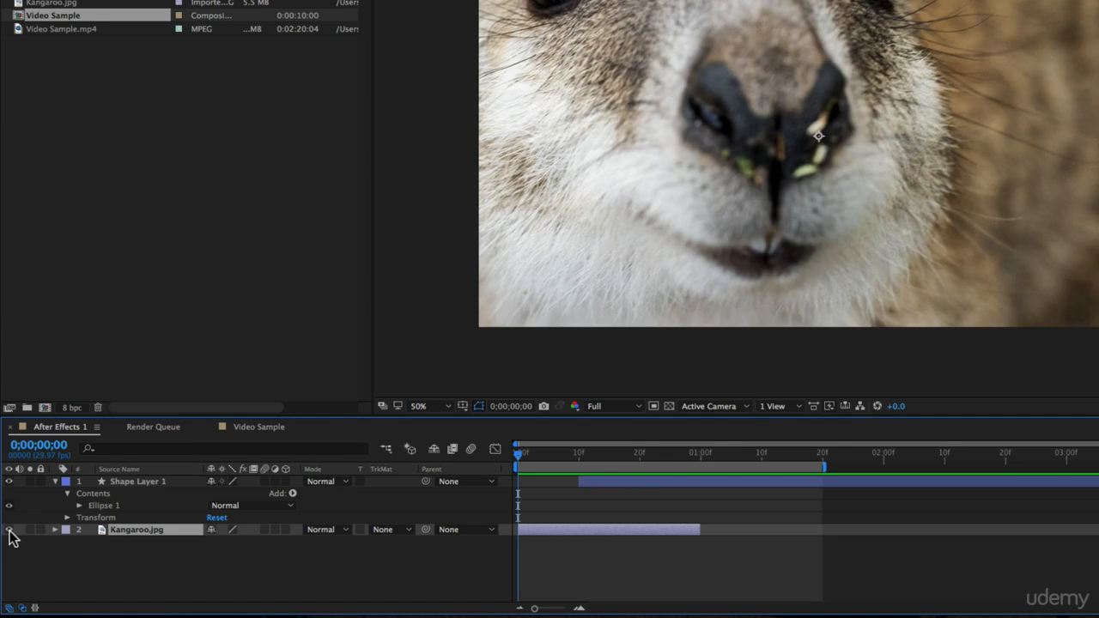
left_click(10, 530)
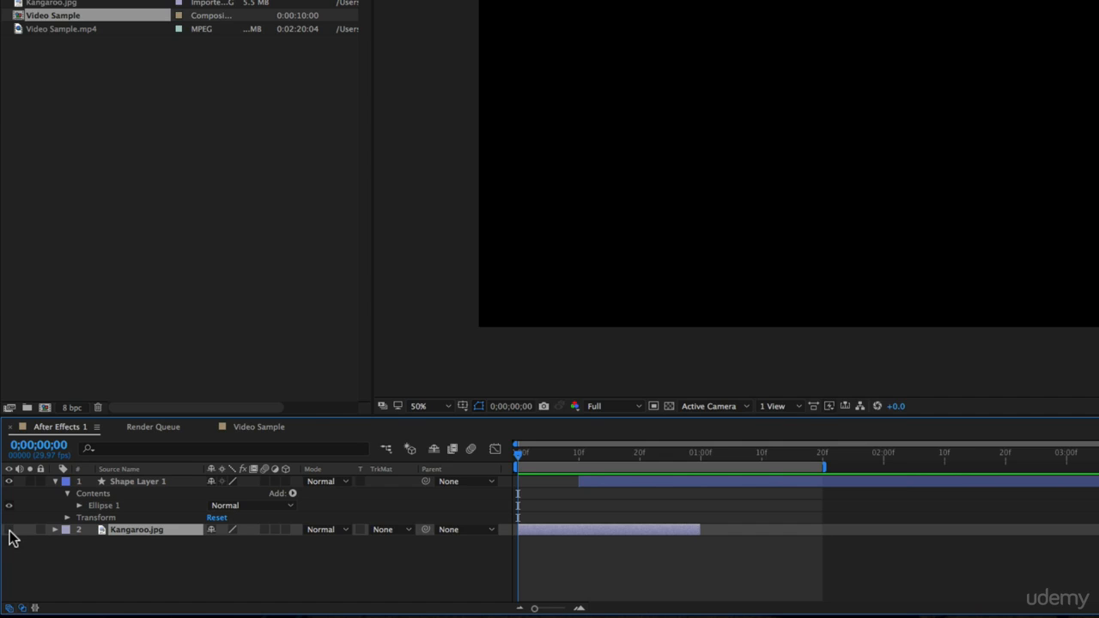
left_click(10, 530)
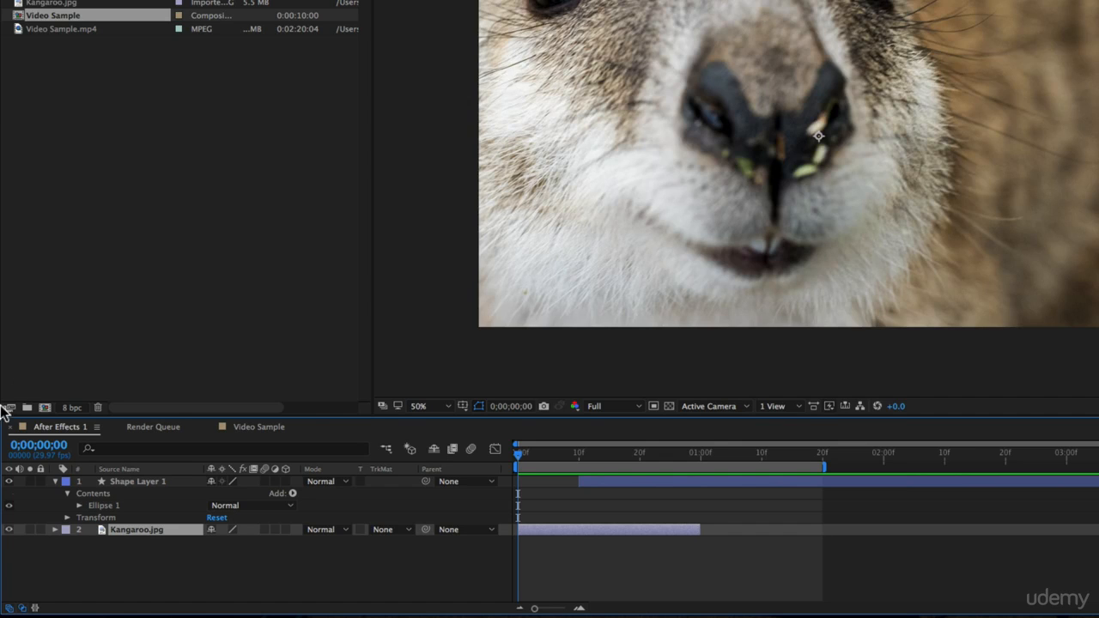
Switch to the Video Sample composition and mute and unmute the audio of its Video Sample.mp4 layer.
left_click(256, 427)
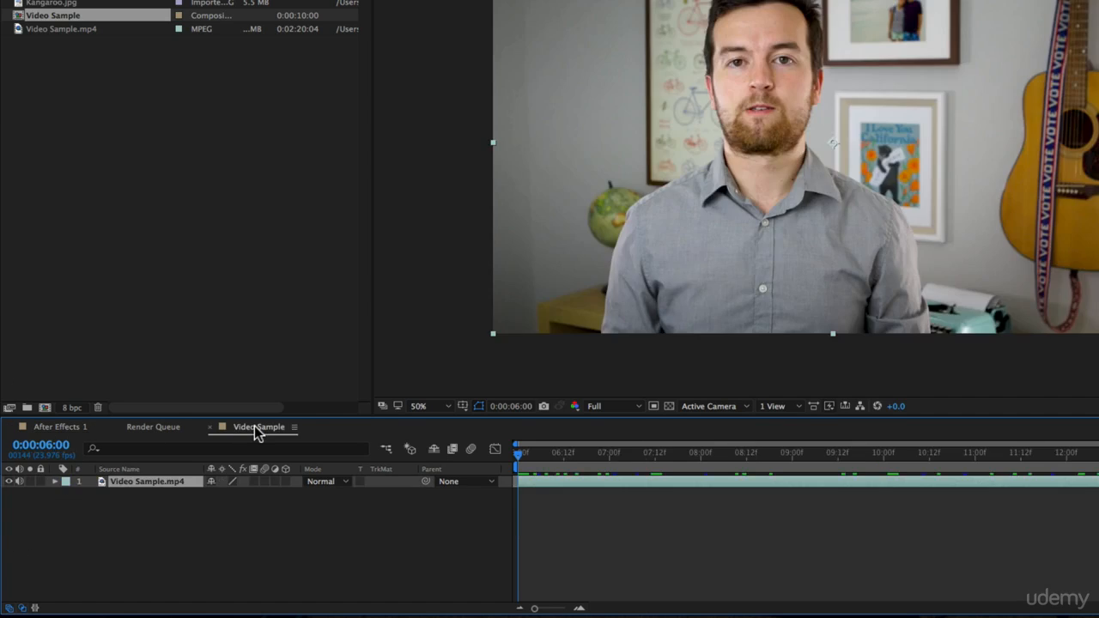
left_click(21, 482)
left_click(20, 483)
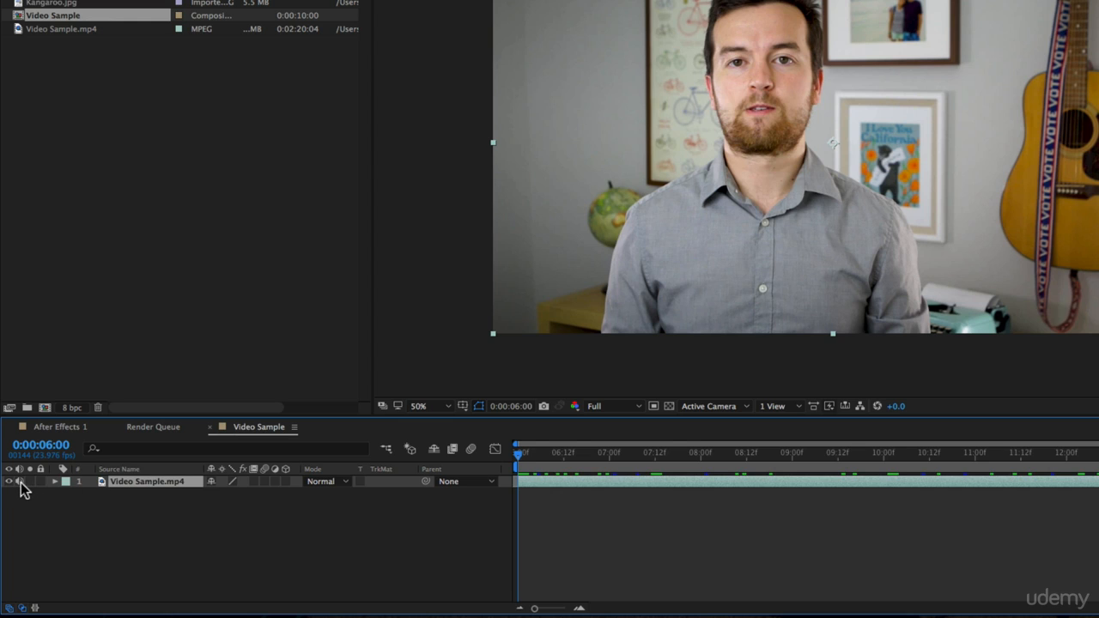
Return to the After Effects 1 composition and move the playhead to 0;00;00;21.
left_click(61, 428)
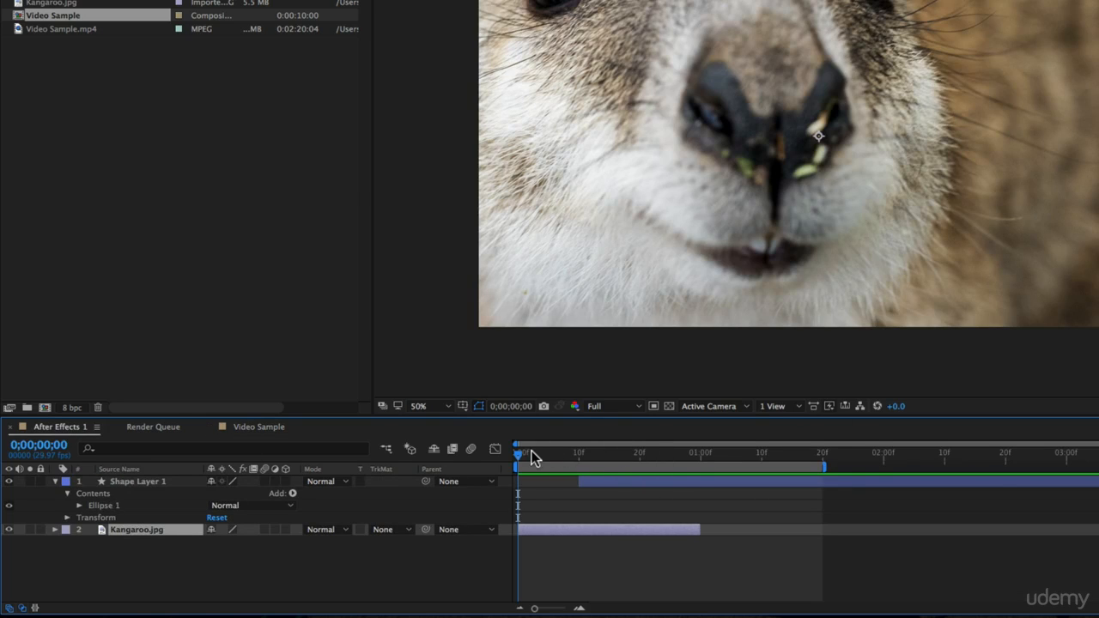
left_click_drag(532, 450, 646, 452)
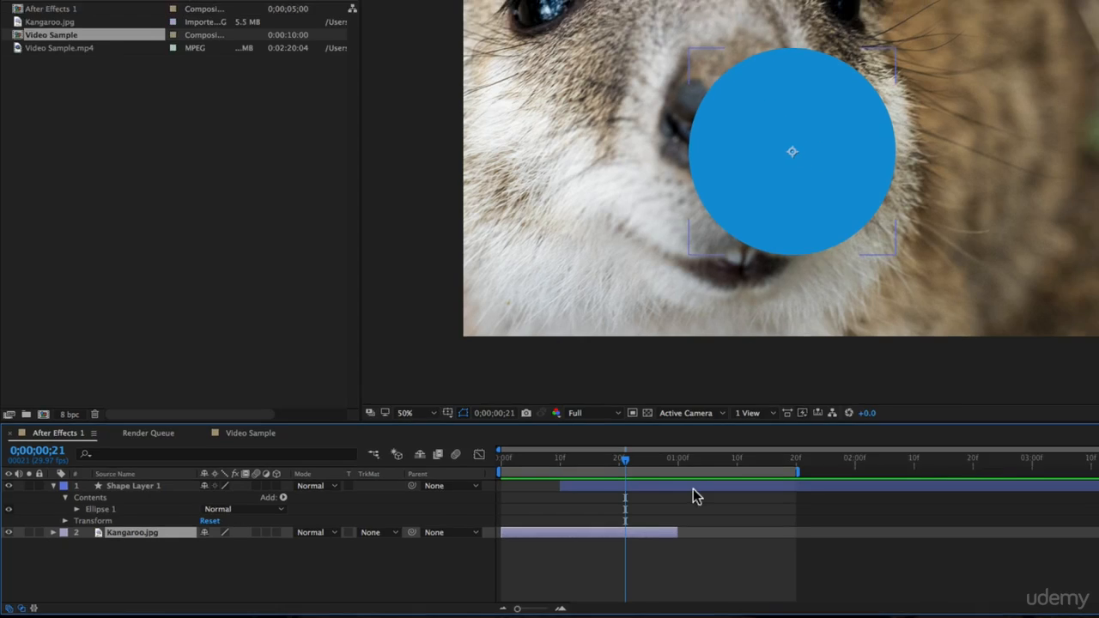
Duplicate Shape Layer 1 and undo the duplication.
left_click(697, 484)
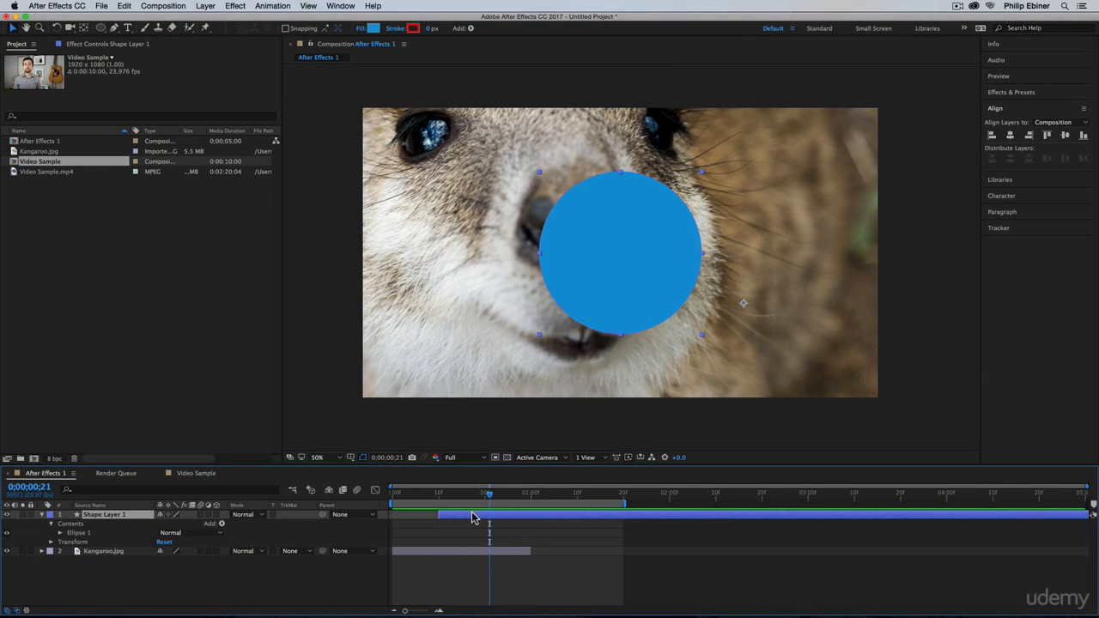
key("super+d")
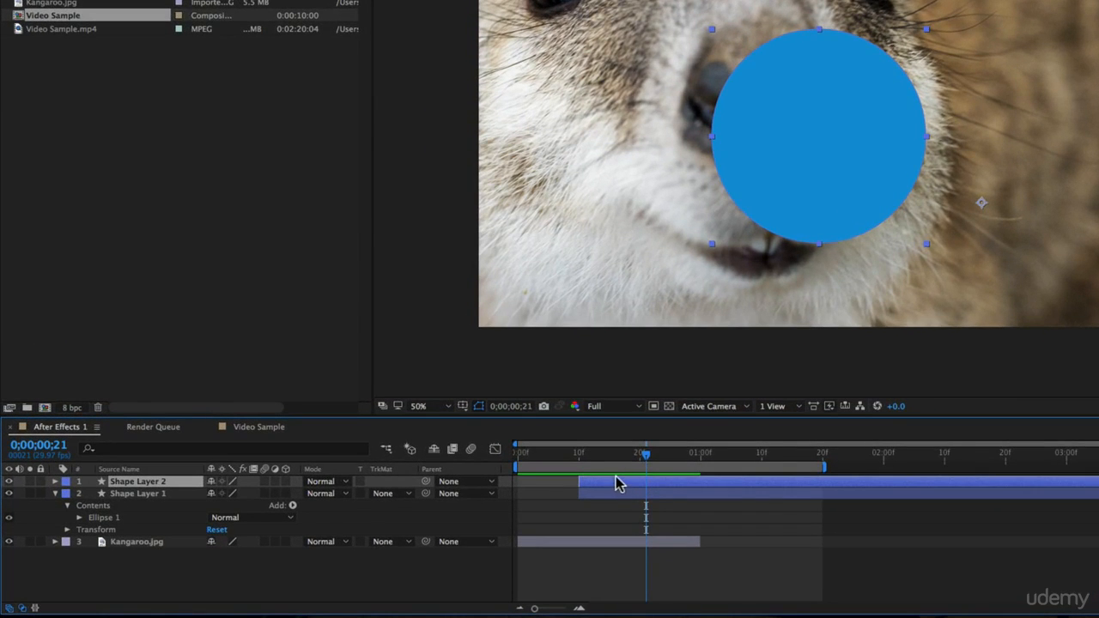
key("super+z")
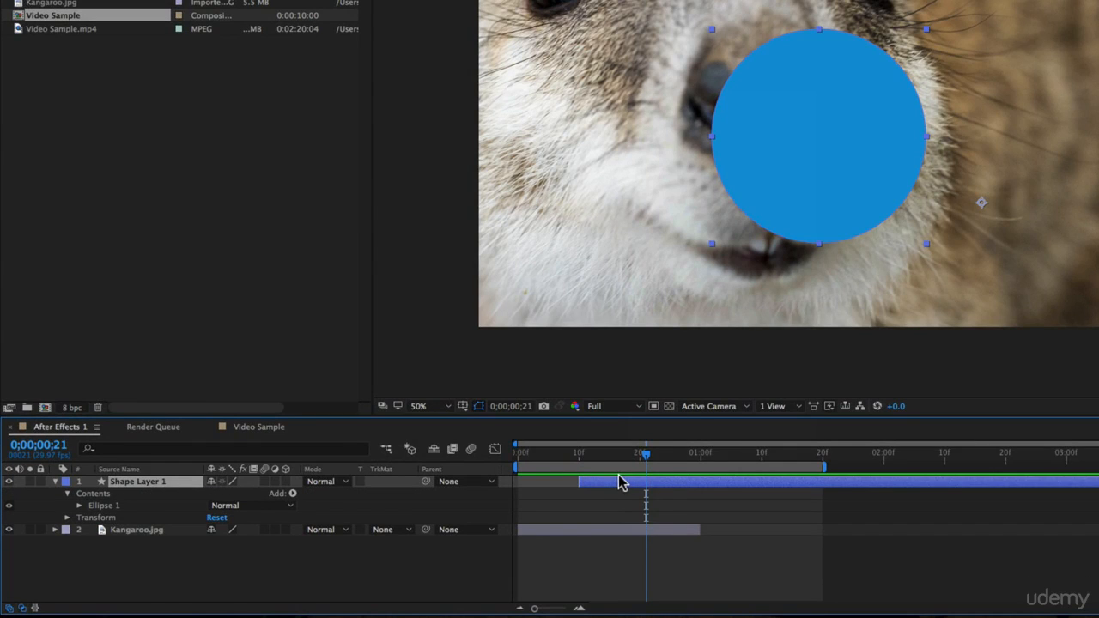
Copy Shape Layer 1 and paste it as a second shape layer.
key("super")
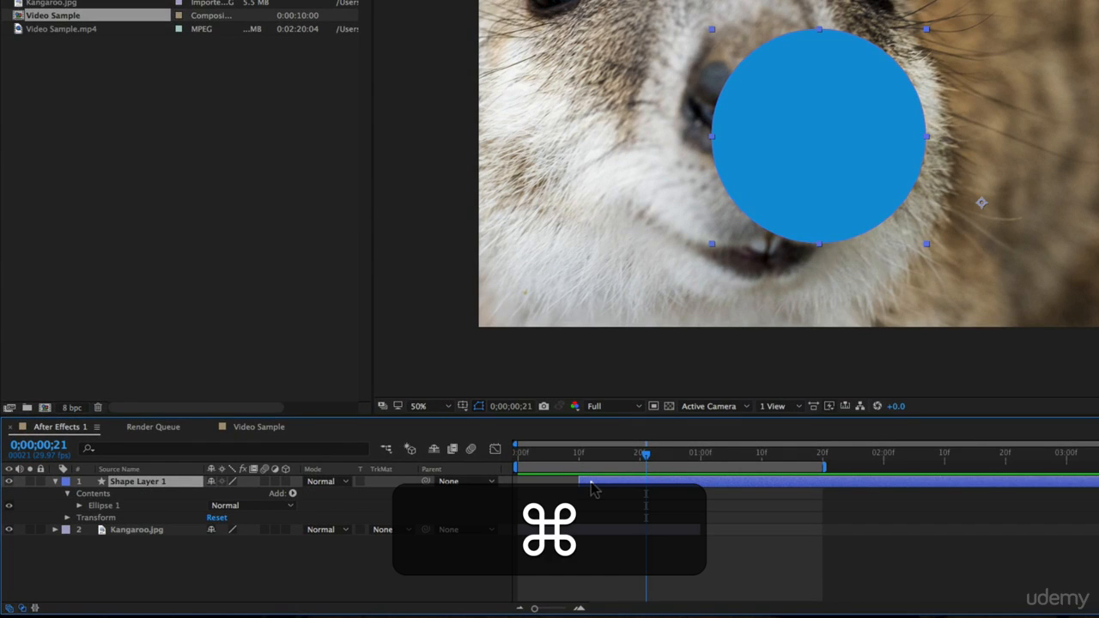
key("super+c")
key("super+v")
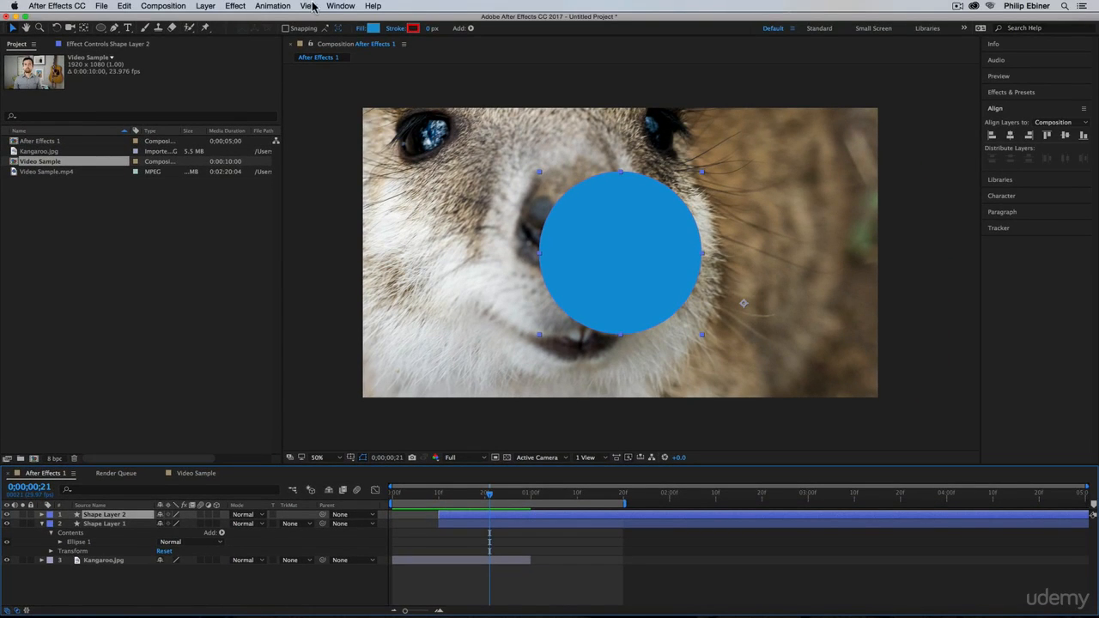
Move the pasted blue circle up and to the right of the original circle and keep Shape Layer 2 selected.
left_click(376, 6)
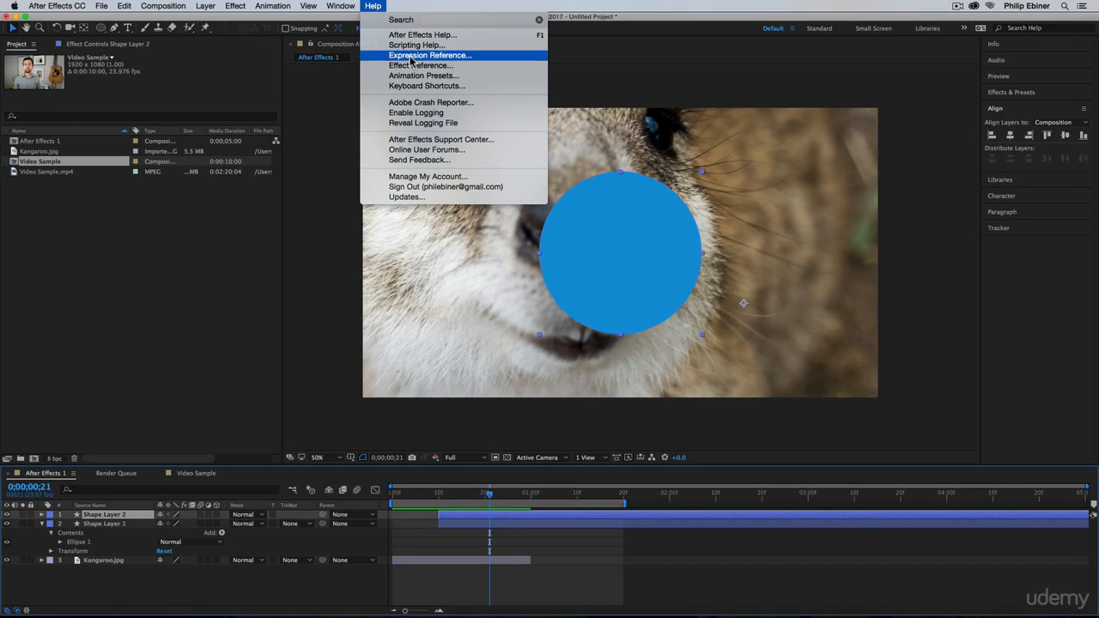
left_click(204, 314)
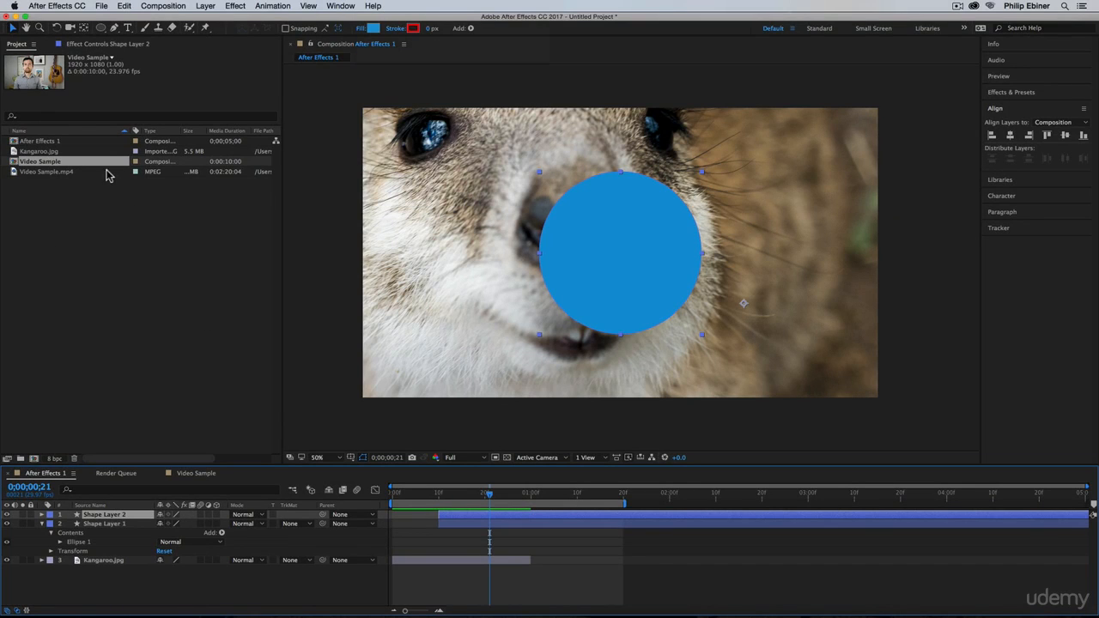
left_click(12, 30)
left_click_drag(621, 248, 773, 198)
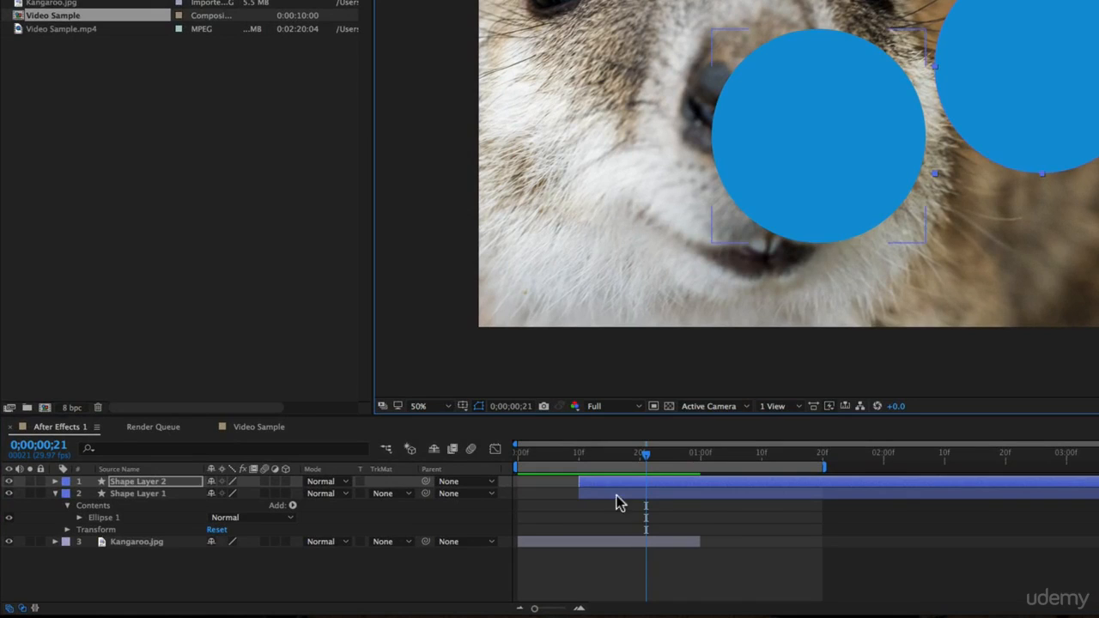
left_click(541, 544)
left_click(574, 486)
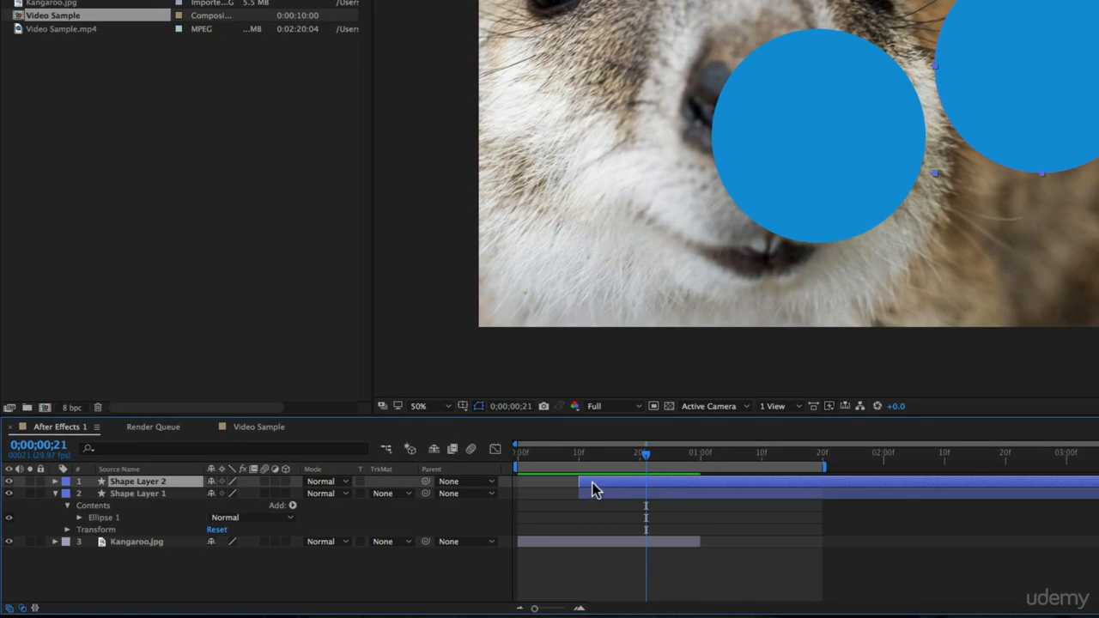
Solo and unsolo Shape Layer 1, and do the same with the Kangaroo.jpg layer.
left_click(30, 495)
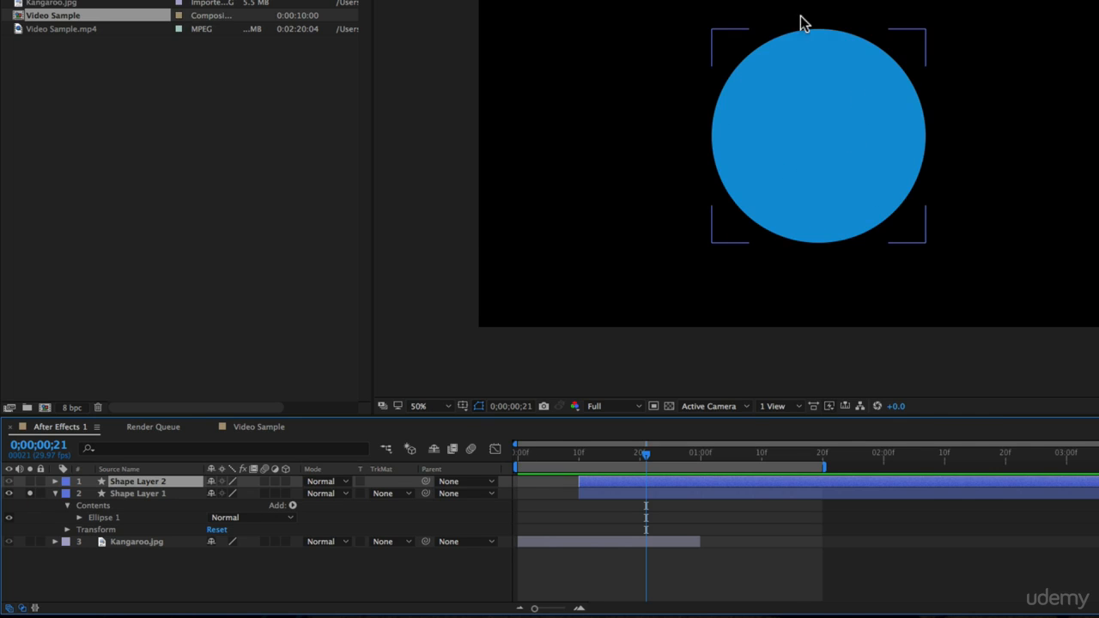
left_click(30, 494)
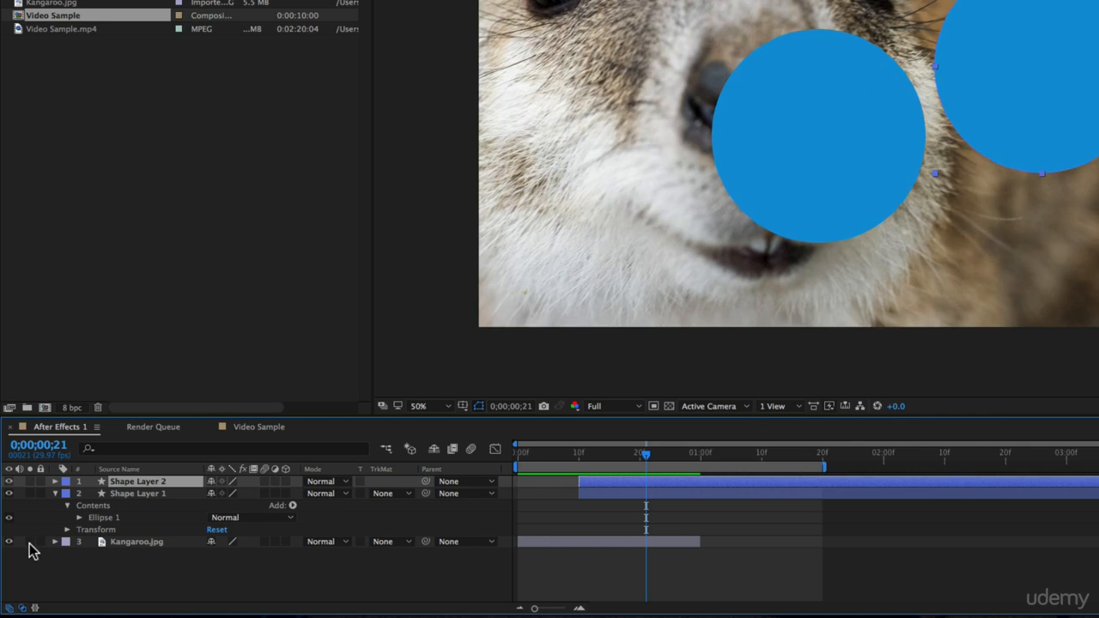
left_click(30, 542)
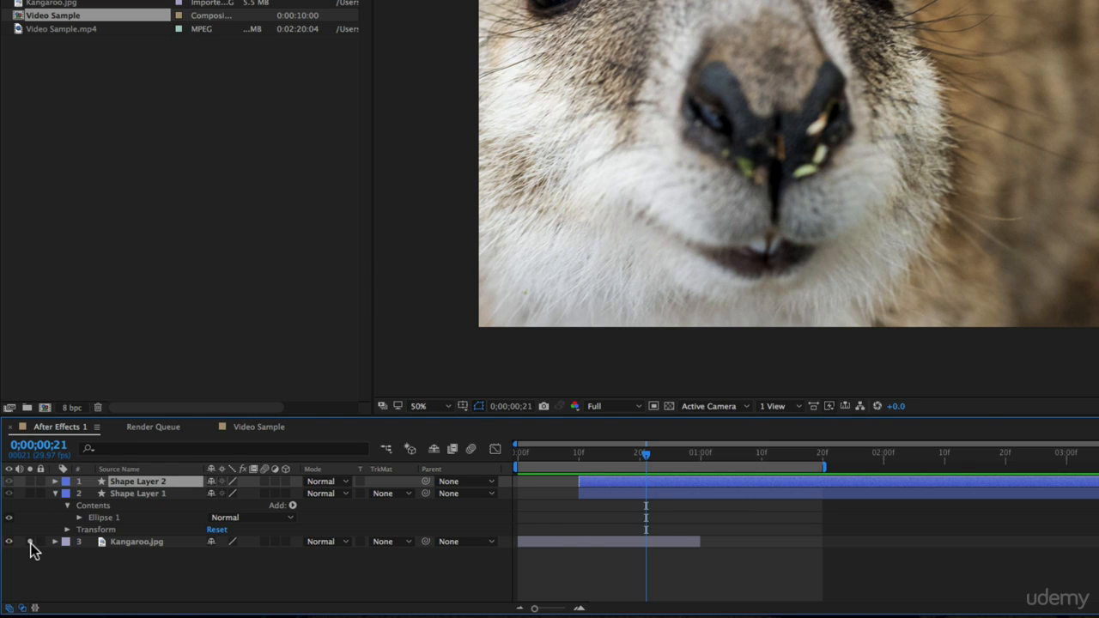
left_click(30, 542)
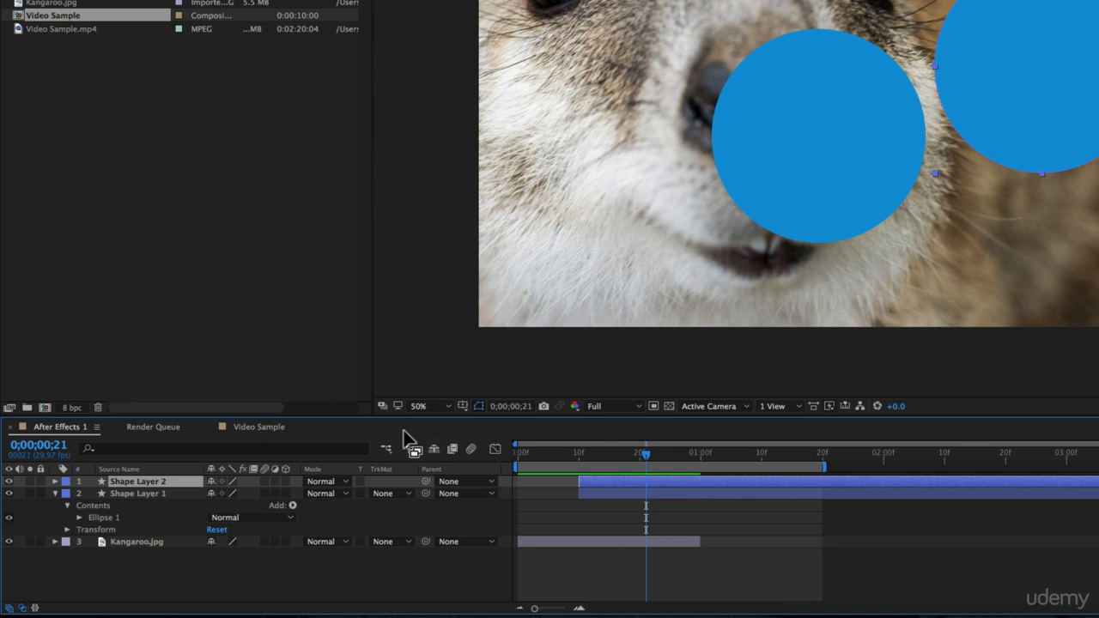
Lock Shape Layer 2 and unlock it again.
left_click(40, 482)
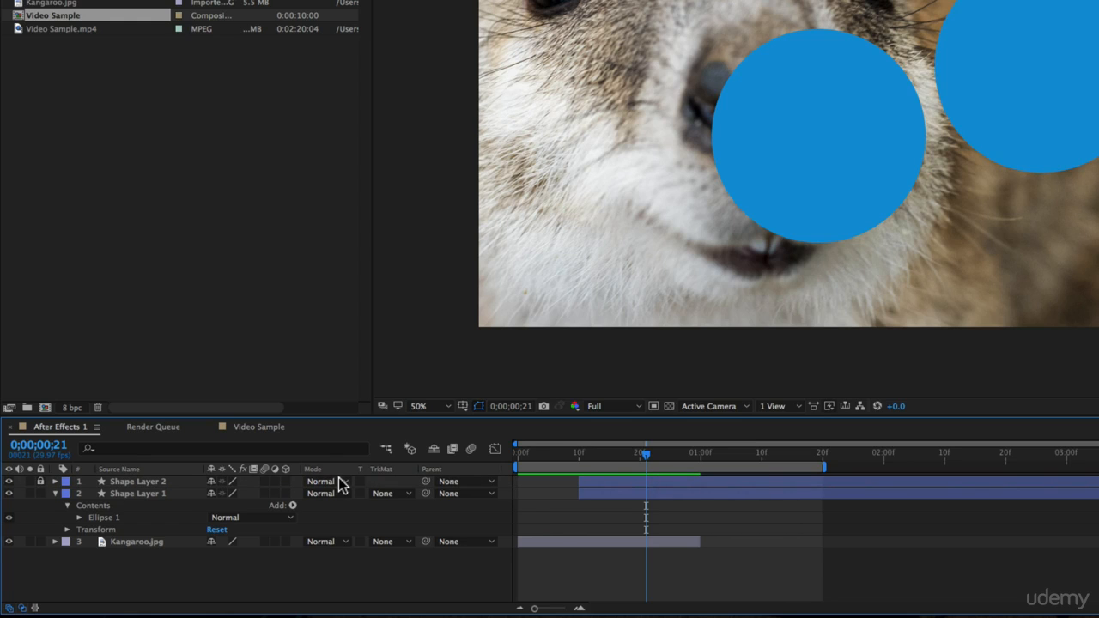
left_click(41, 482)
left_click(130, 494)
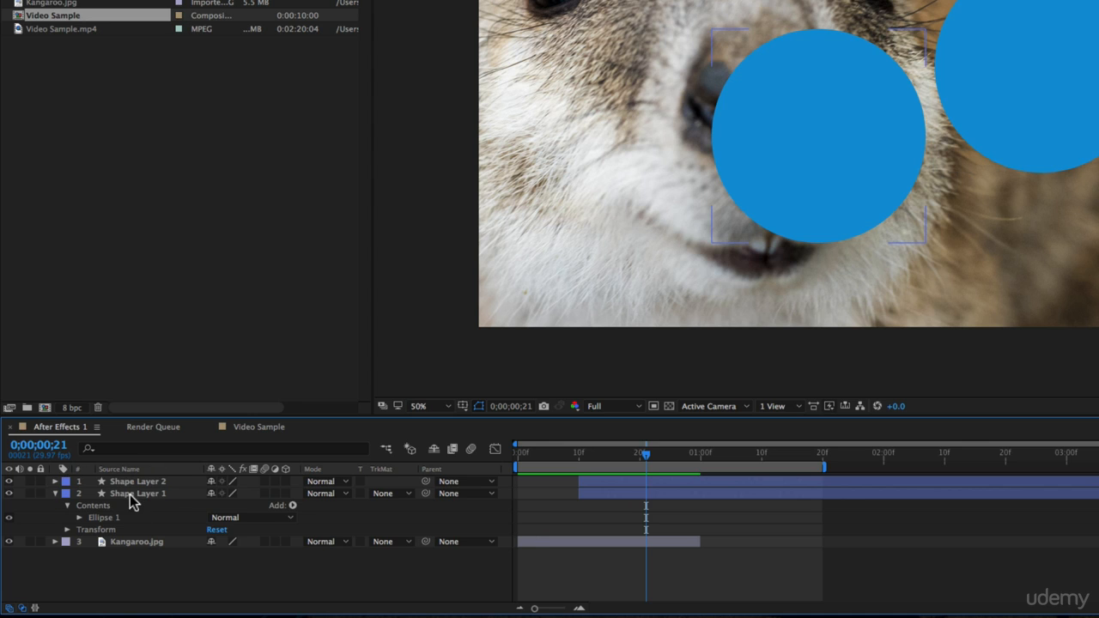
Expand the Contents and Transform groups of Shape Layer 2 and collapse the layer again.
left_click(55, 485)
left_click(55, 482)
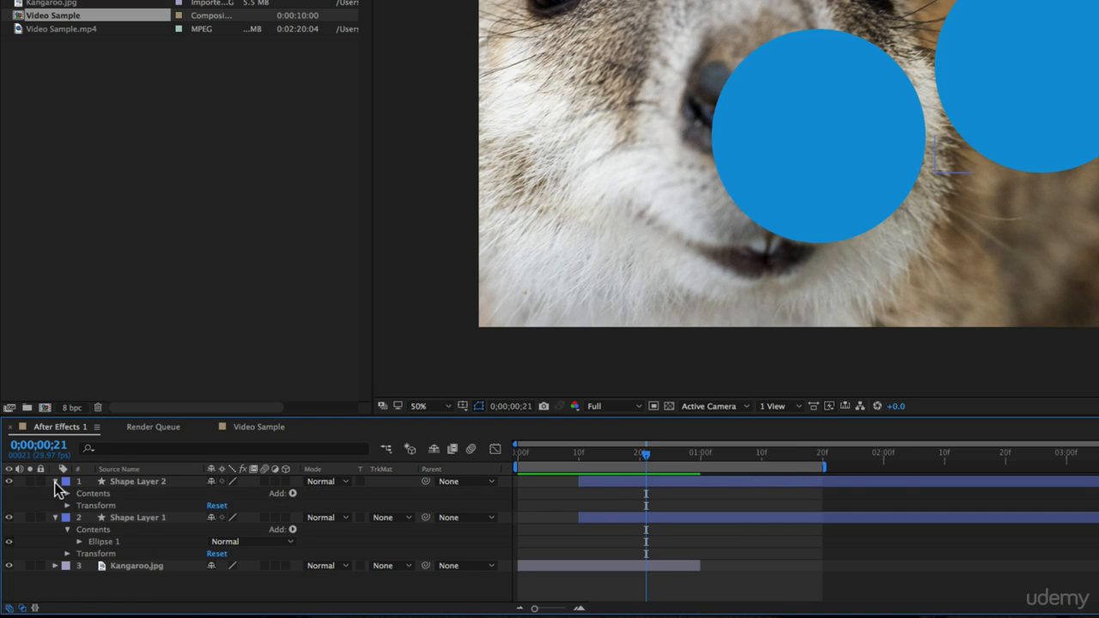
left_click(54, 482)
left_click(55, 482)
left_click(55, 482)
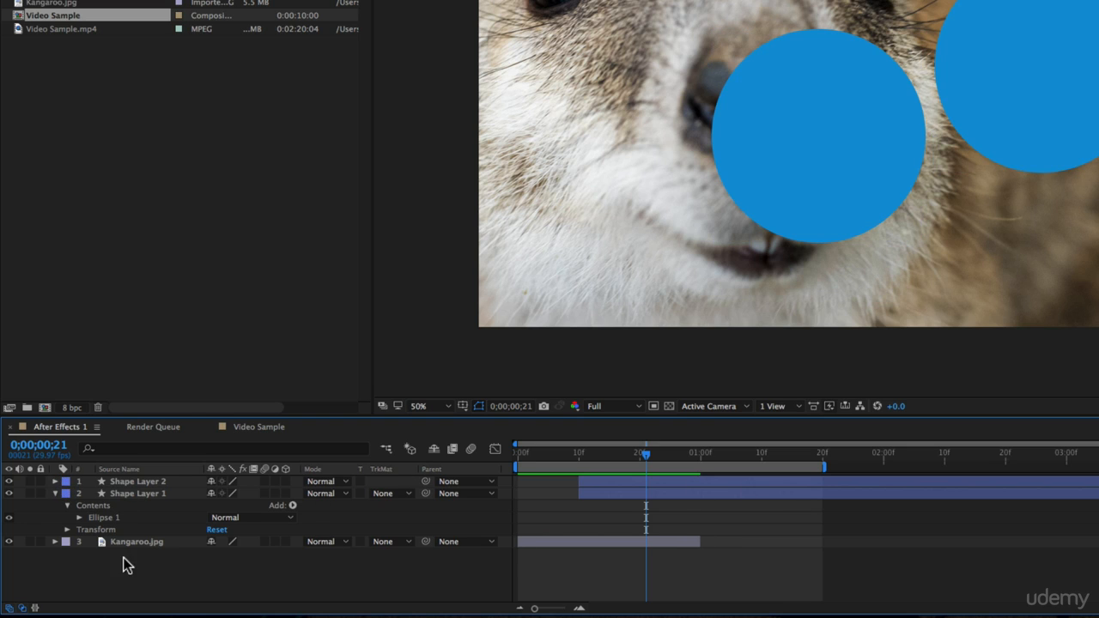
Set the label color of Shape Layer 2 to Red in the timeline.
left_click(620, 543)
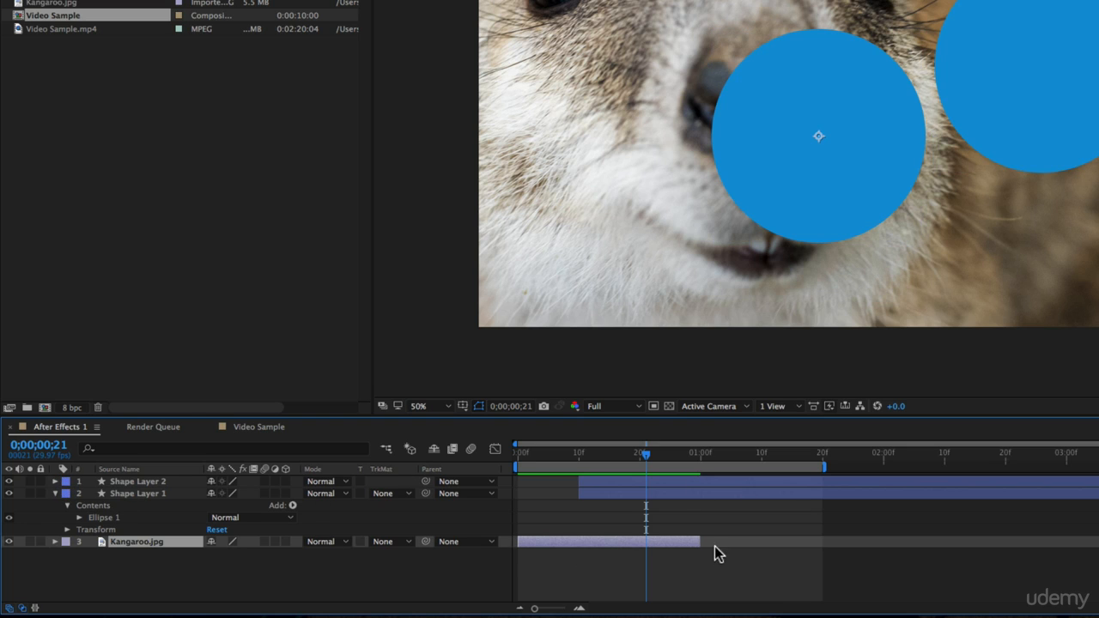
left_click(731, 483)
left_click(726, 494)
left_click(751, 482)
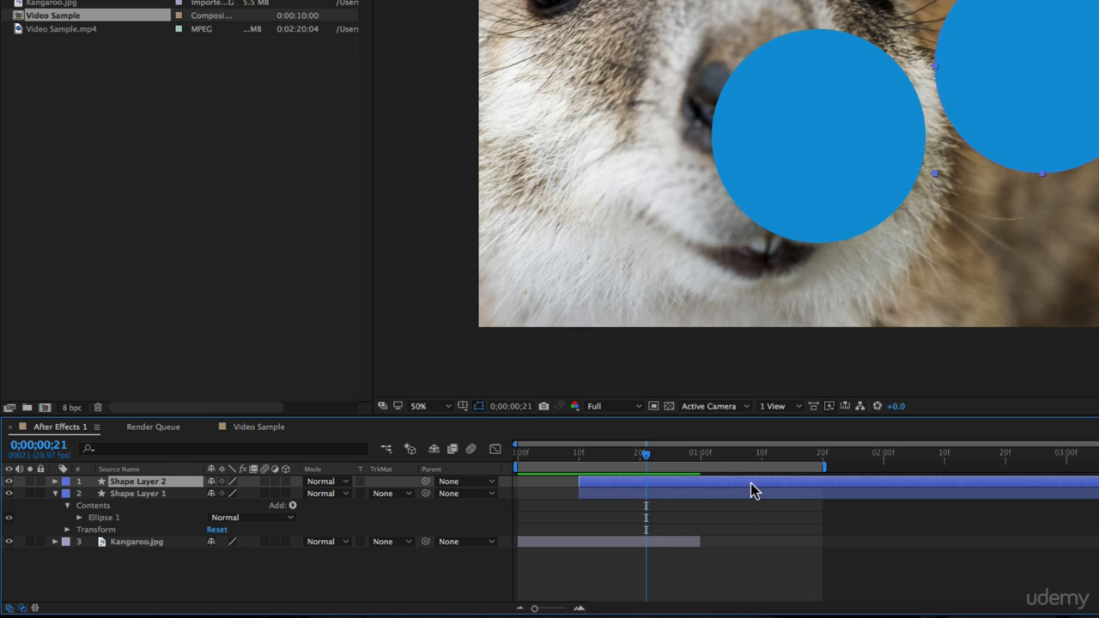
left_click(66, 483)
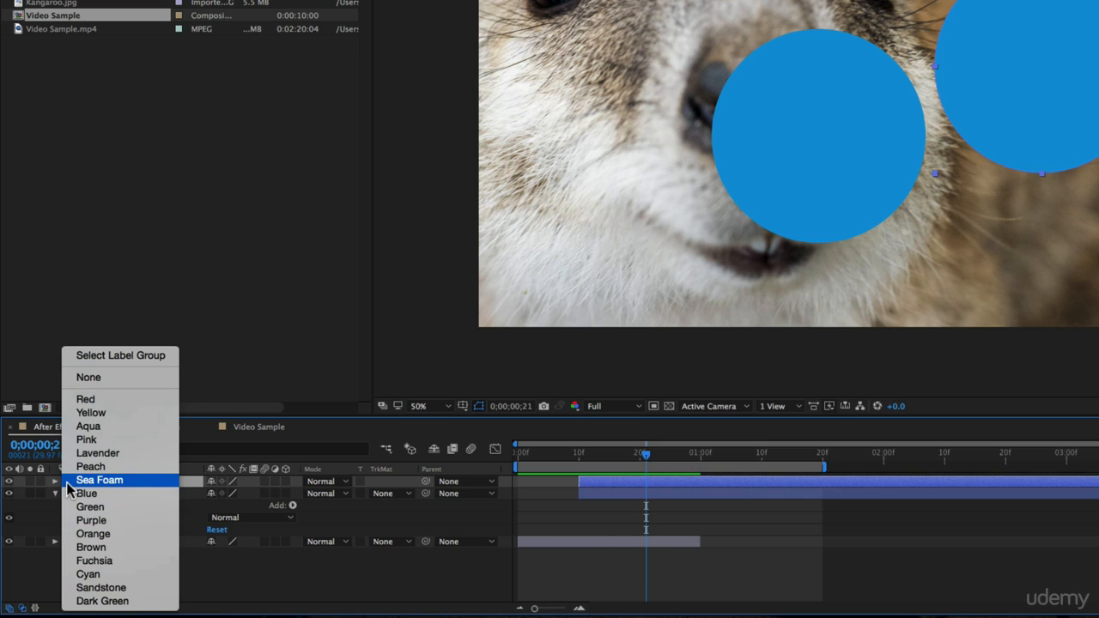
left_click(119, 401)
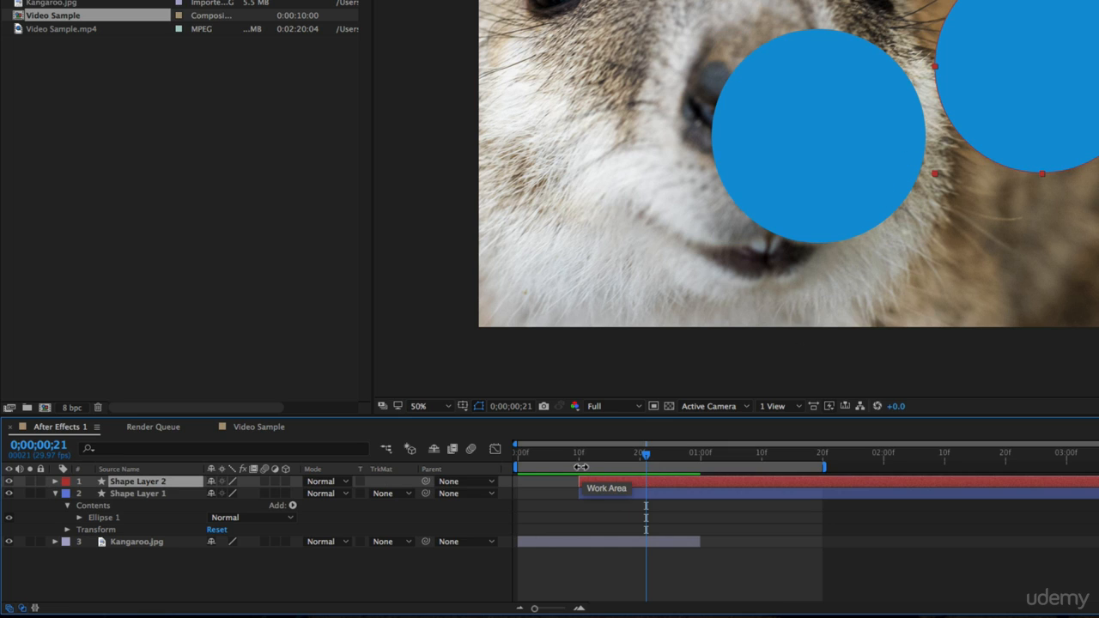
Switch the timeline's name column to show layer names instead of source names.
left_click(124, 469)
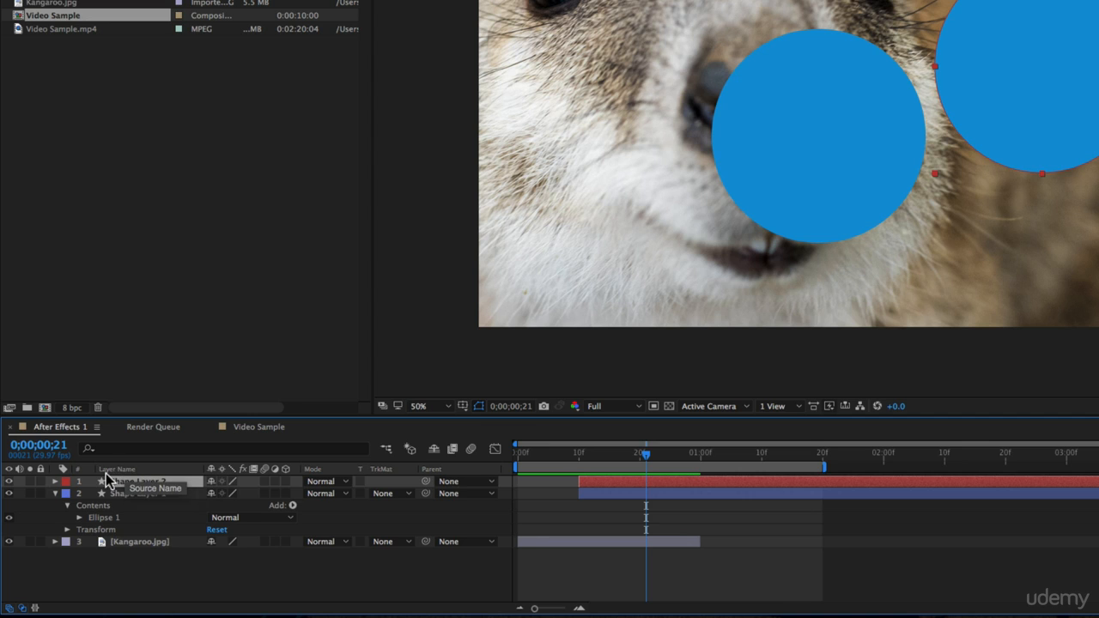
left_click(152, 496, "shift")
left_click(151, 492)
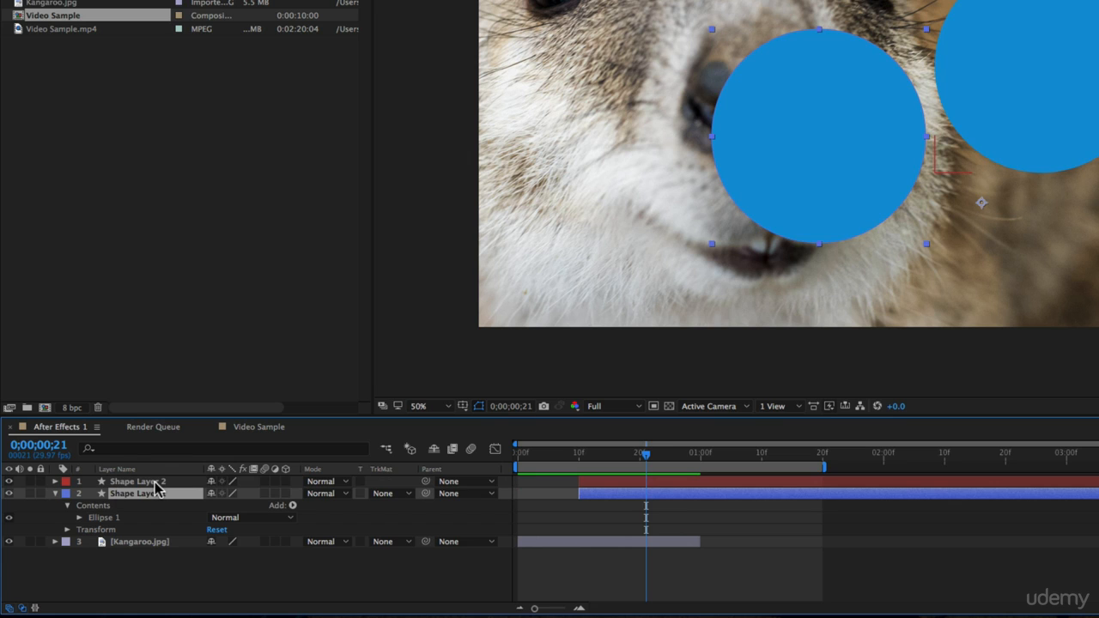
left_click(156, 483)
Rename Shape Layer 1 as Blue Circle.
left_click(157, 494)
key("Return")
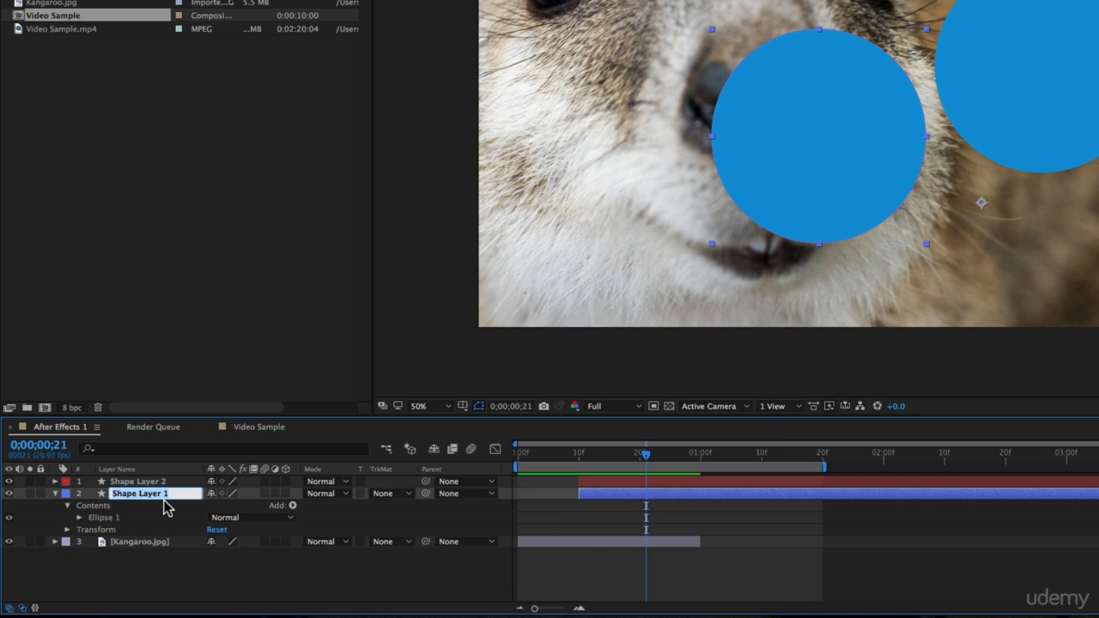
type("Circle 1")
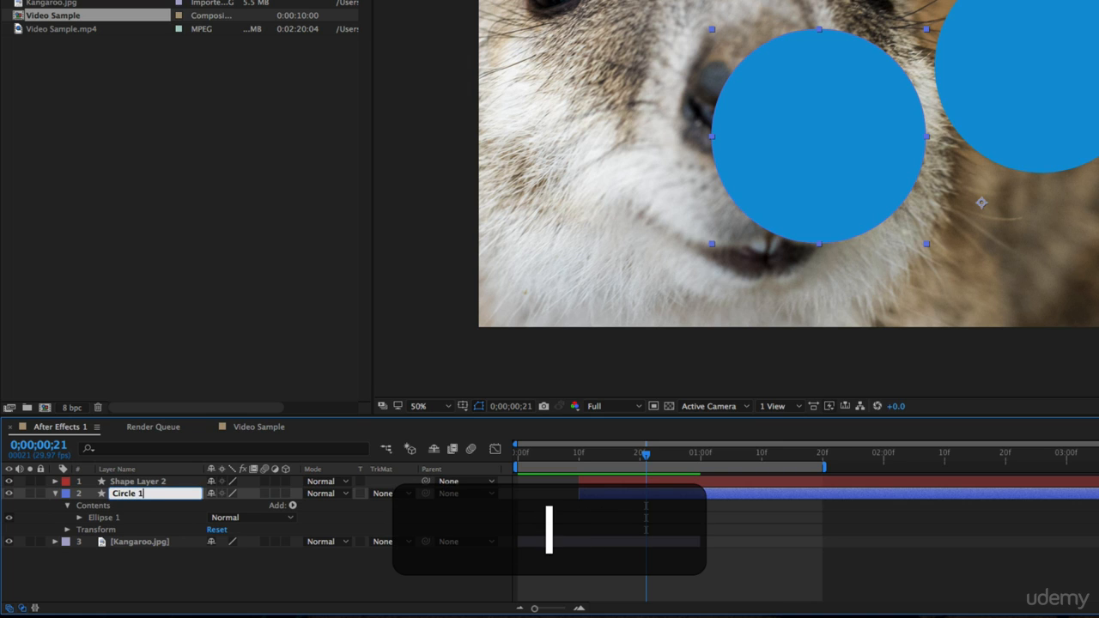
key("shift+super+a")
type("Blue Circle")
key("Return")
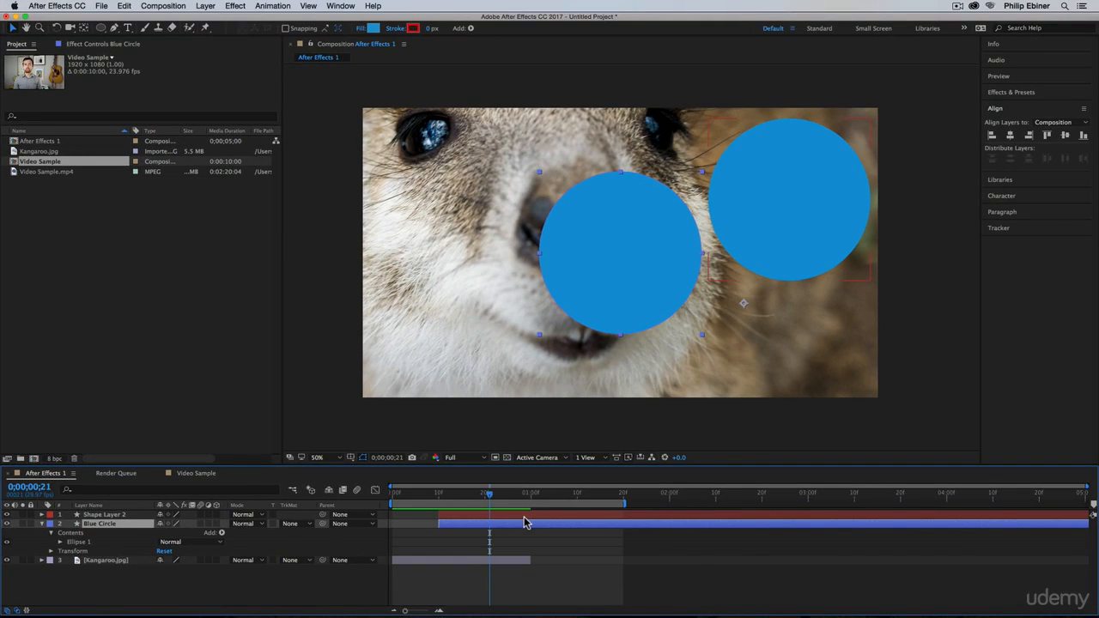
Change the fill color of the circle on Shape Layer 2 to red.
left_click(523, 516)
left_click(373, 28)
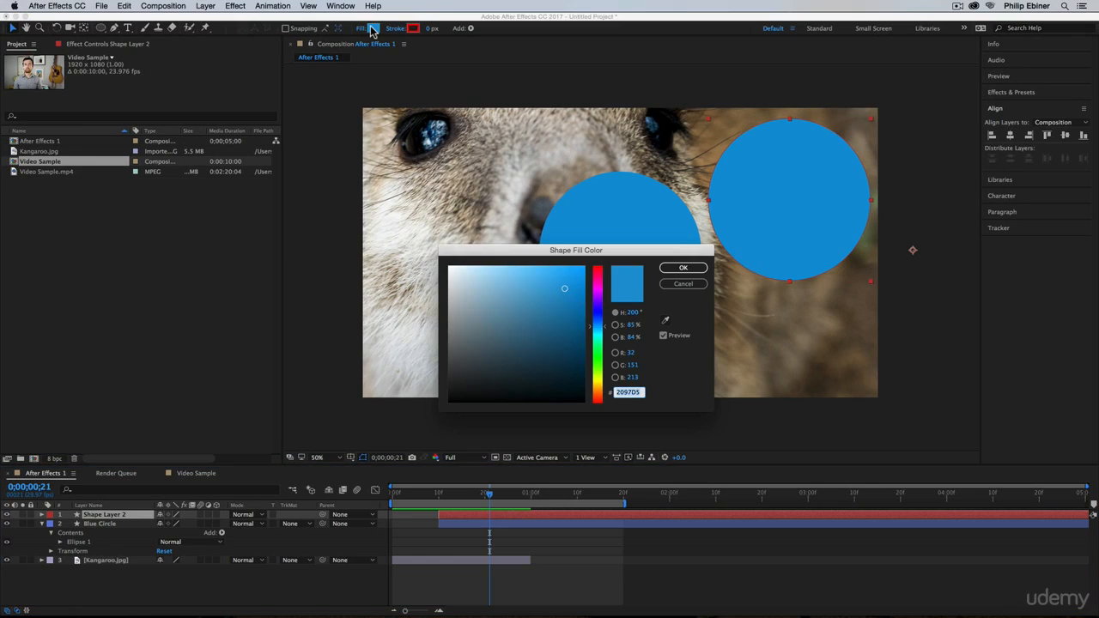
left_click(601, 271)
left_click(683, 268)
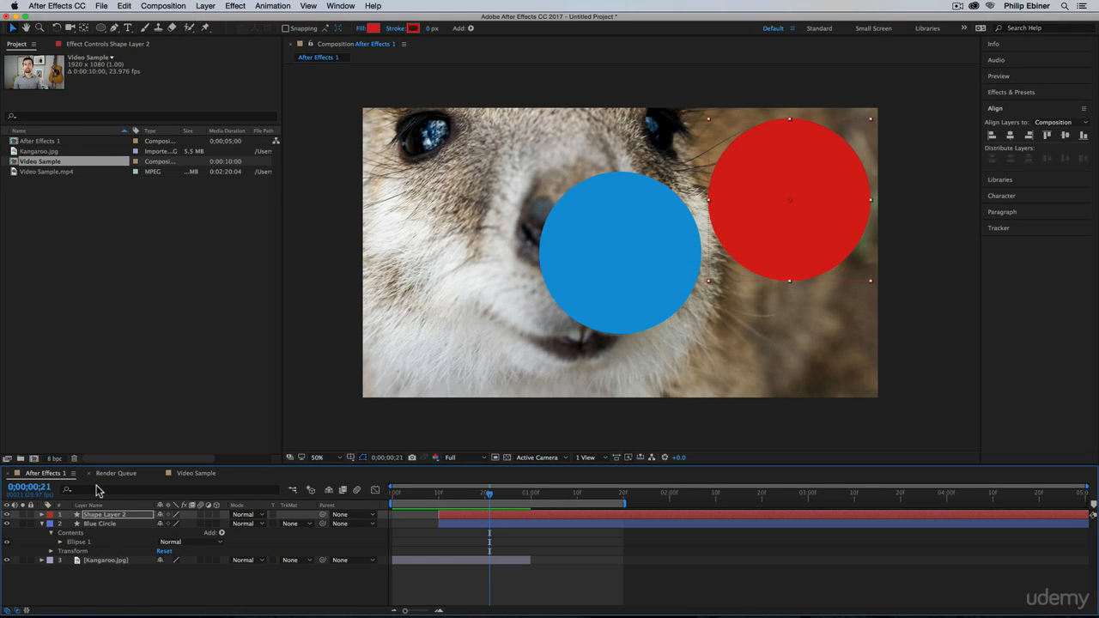
Rename Shape Layer 2 as Red Circle and keep that layer selected.
left_click(113, 515)
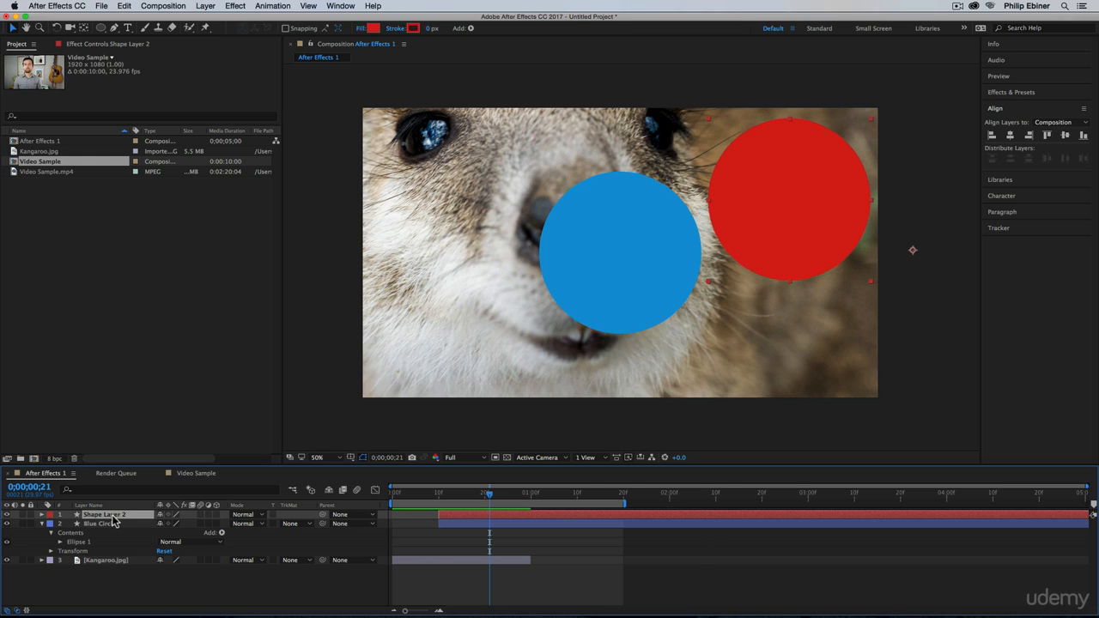
key("Return")
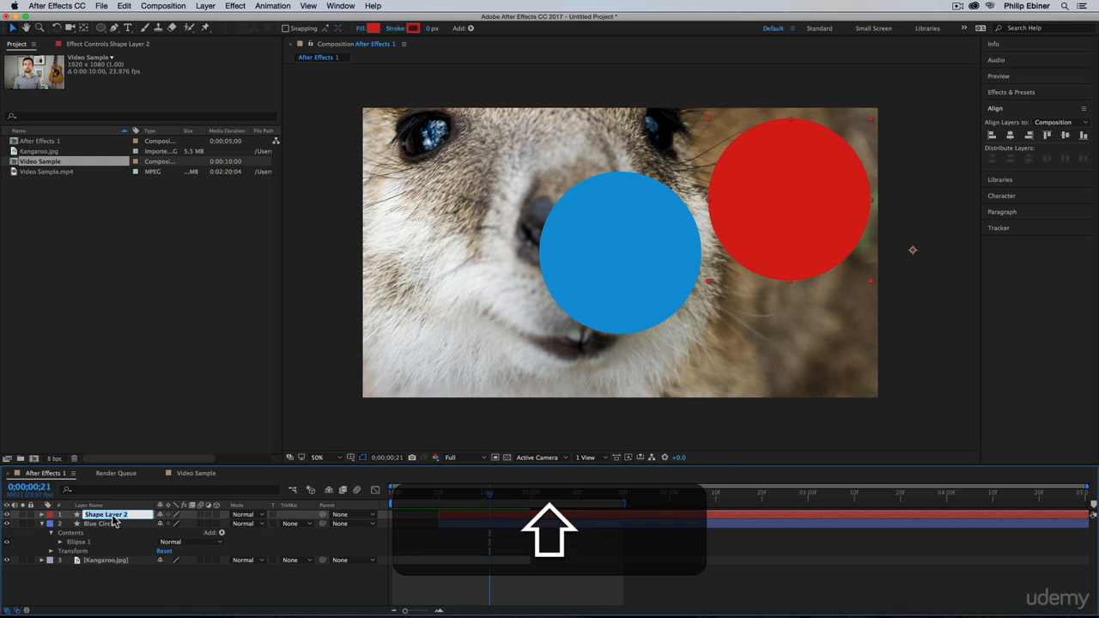
type("Red Circle")
key("Return")
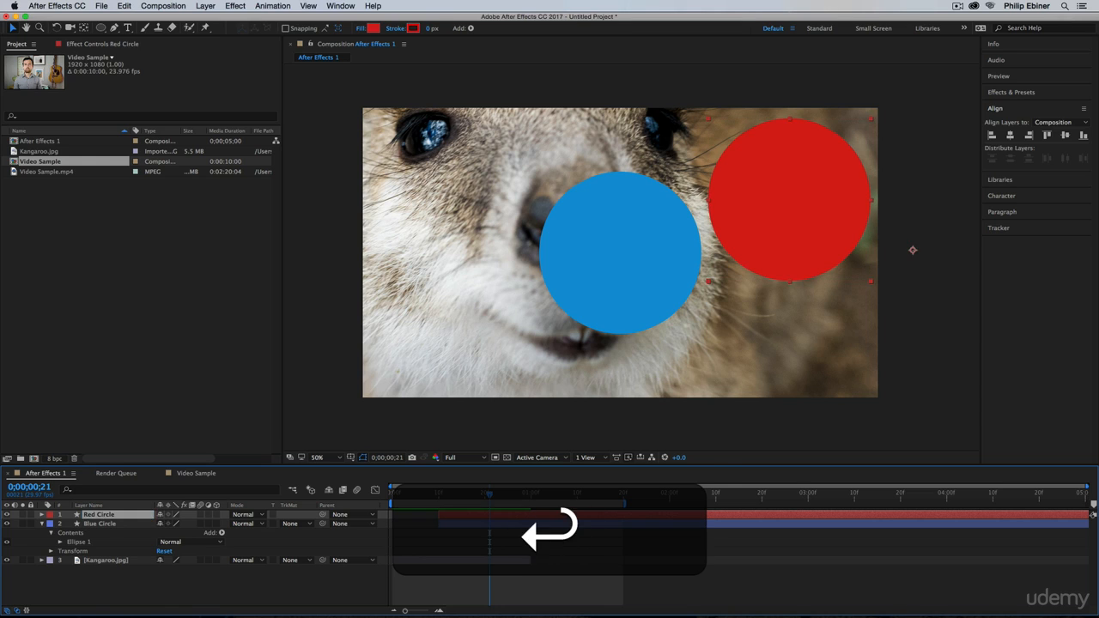
left_click(110, 524)
left_click(124, 515)
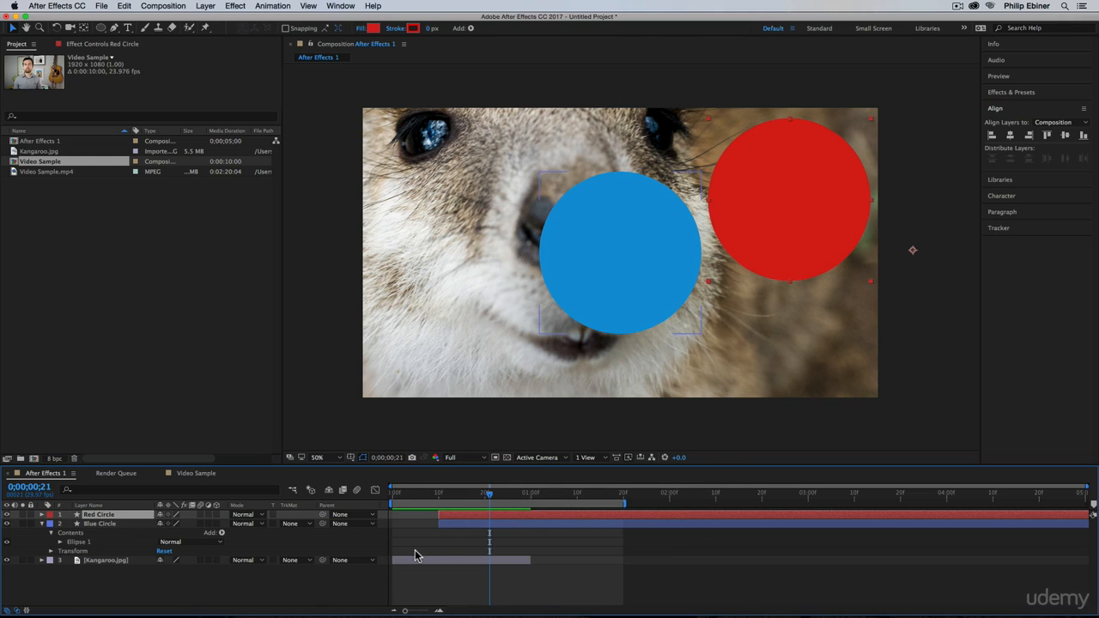